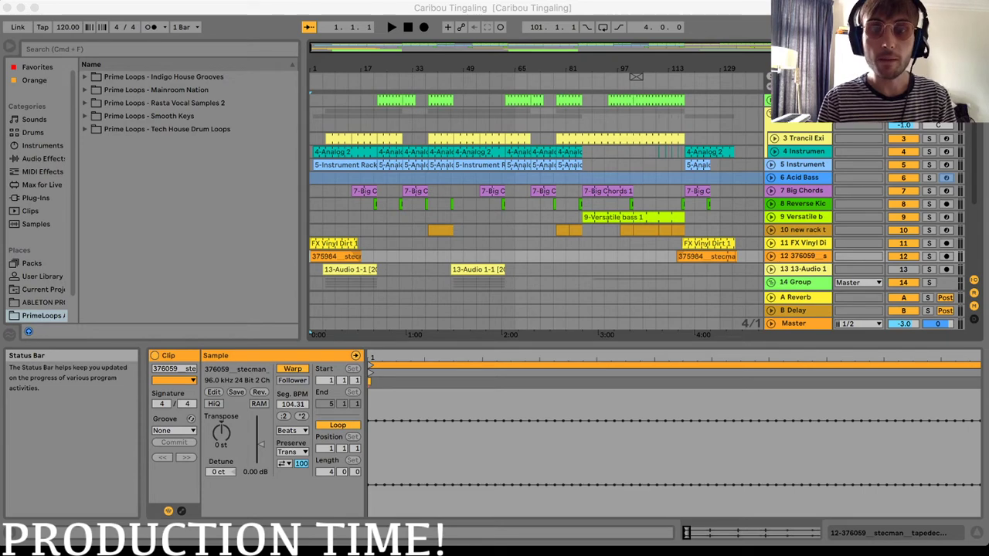
left_click(189, 232)
mouse_move(404, 68)
left_mouse_down()
mouse_move(404, 96)
mouse_move(427, 69)
mouse_move(397, 85)
mouse_move(398, 71)
left_mouse_up()
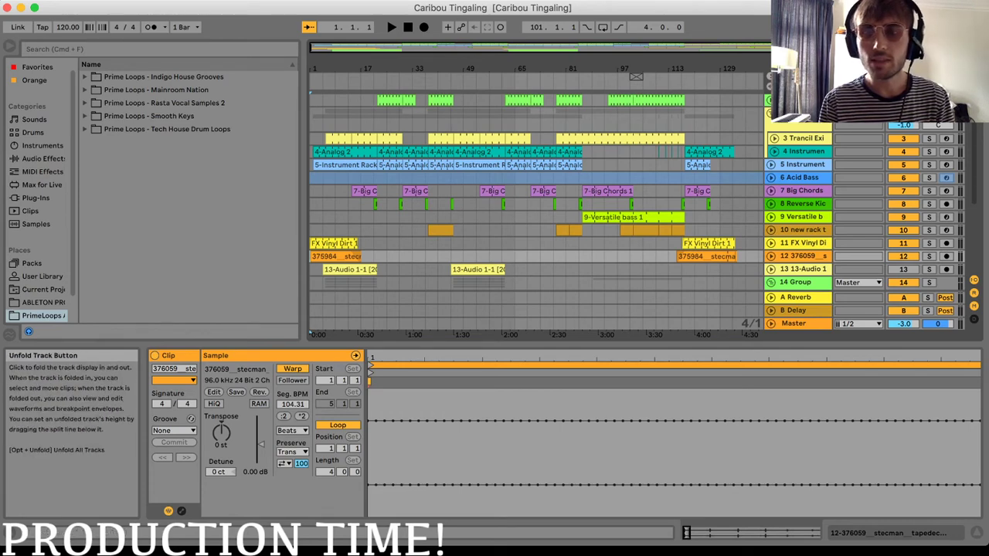
Unfold and solo the 4-Instrument Rack track, and listen to it from near the start of the arrangement.
left_click(775, 151)
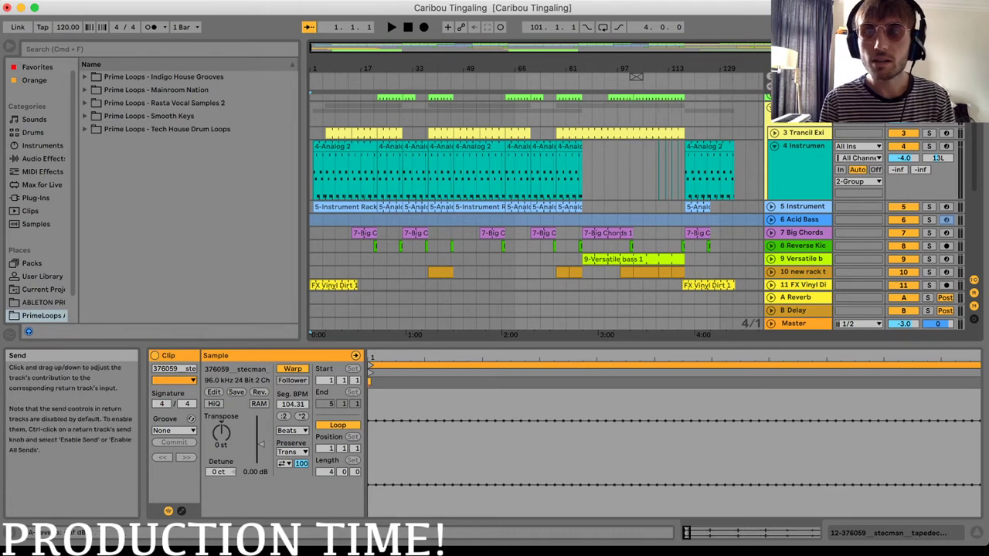
left_click(928, 146)
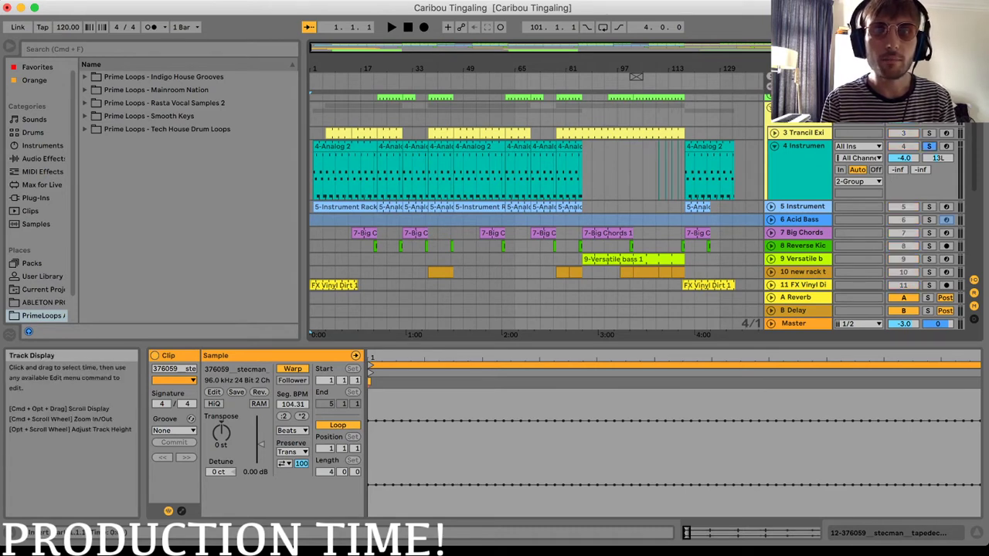
left_click(348, 76)
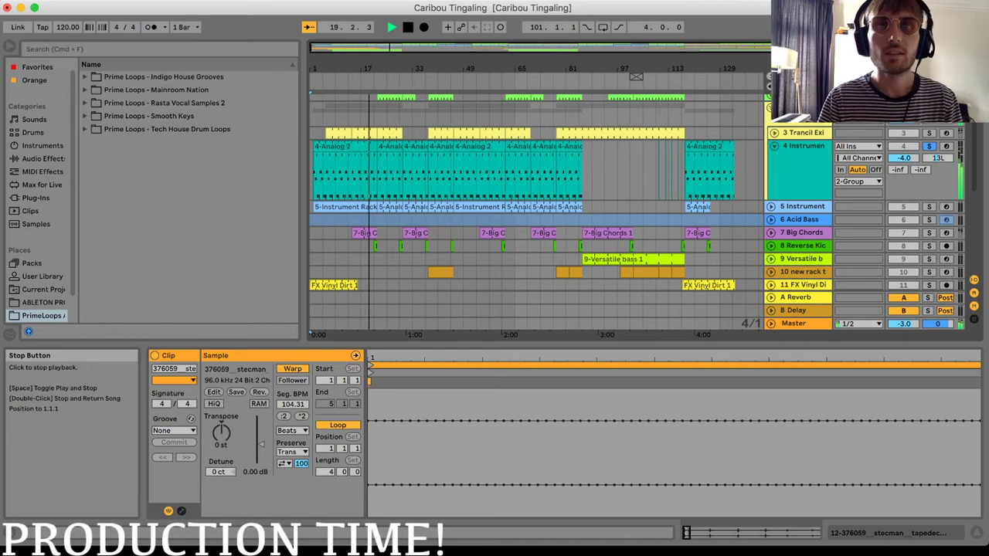
left_click(408, 27)
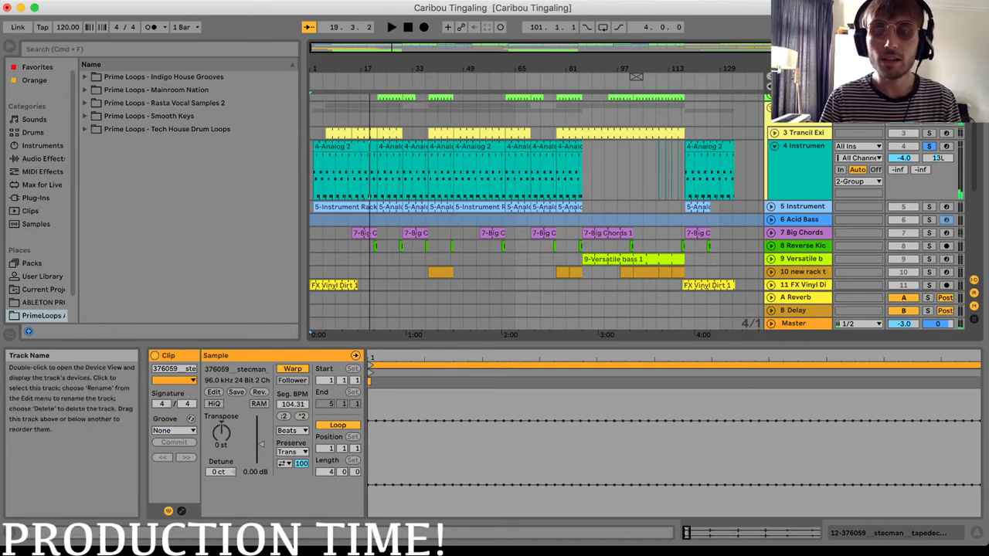
Examine the device chain of the 4-Instrument Rack track, from Chord and Analog through Compressor, TAPE and Limiter to Echo.
left_click(804, 146)
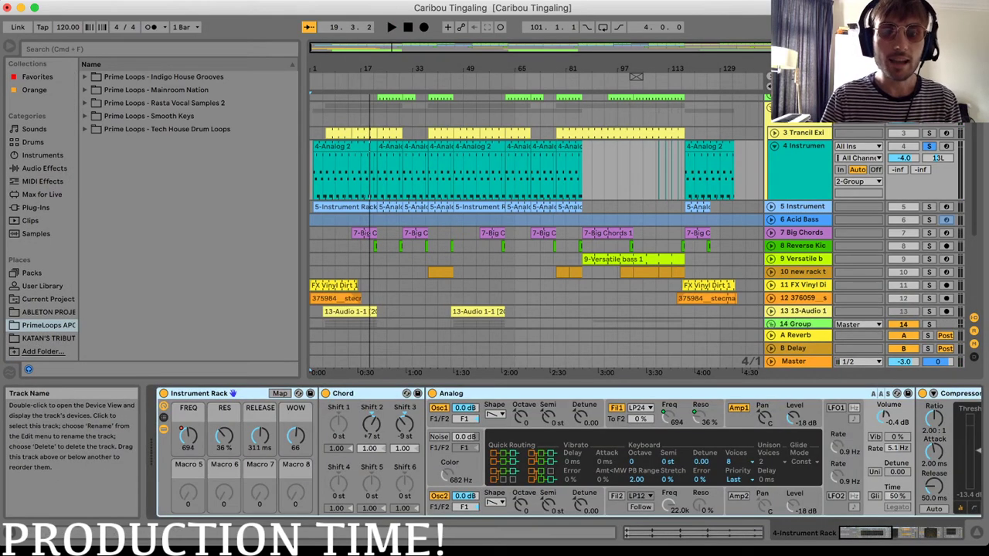
scroll(463, 449, "right", 5)
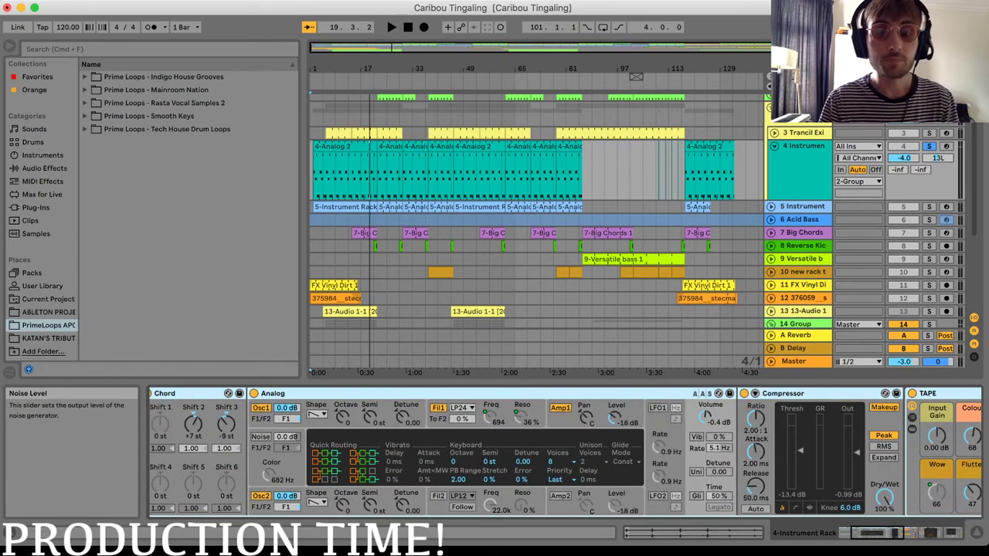
scroll(233, 394, "left", 5)
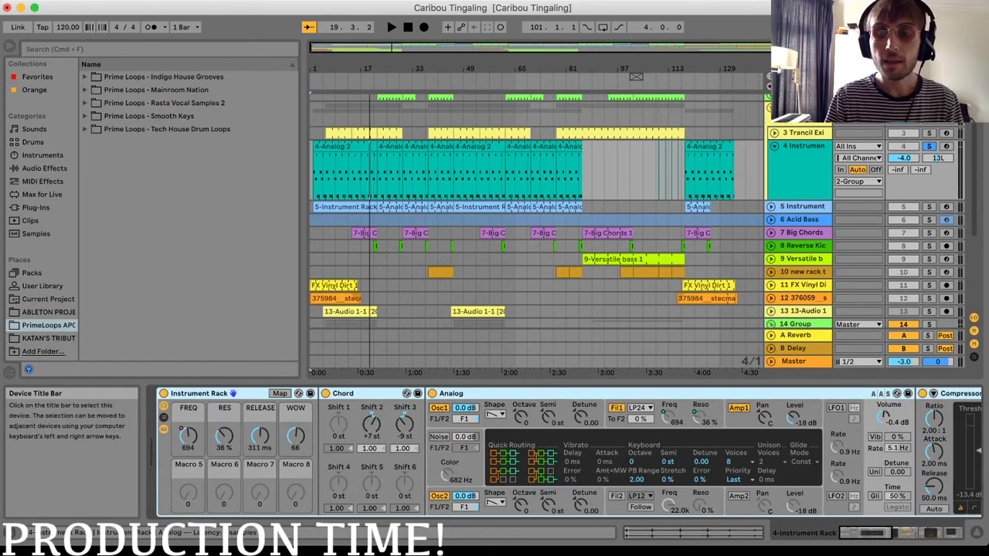
scroll(233, 394, "right", 6)
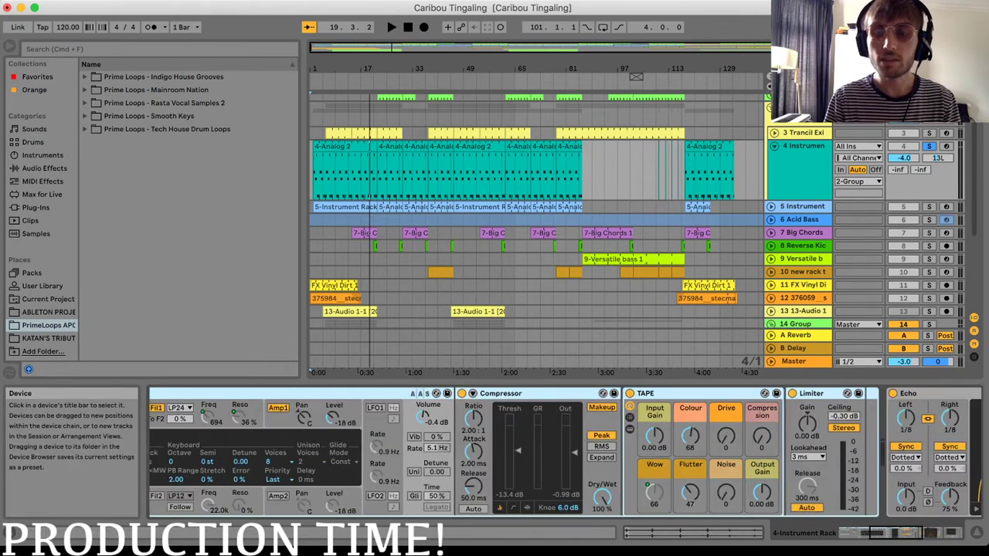
scroll(233, 394, "right", 2)
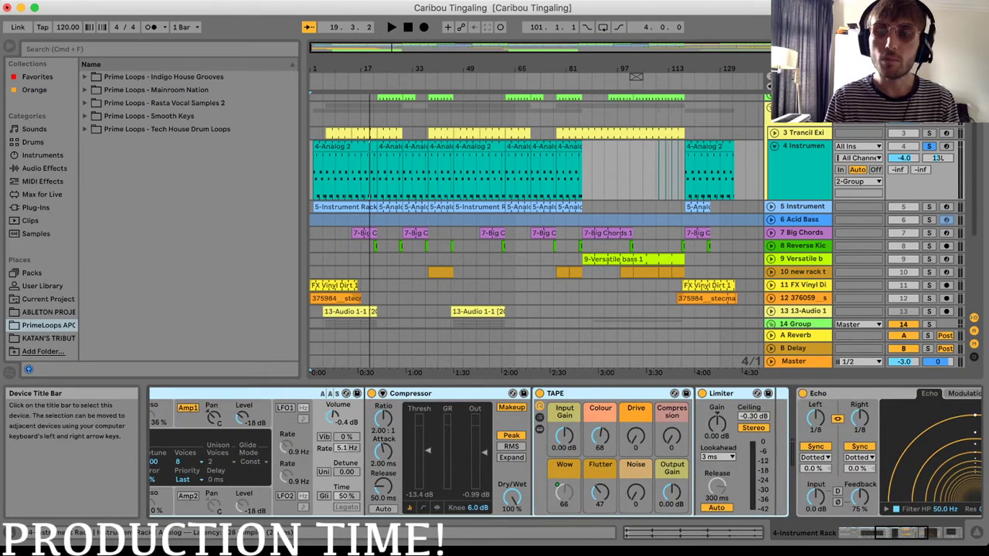
scroll(233, 394, "right", 2)
scroll(232, 394, "left", 8)
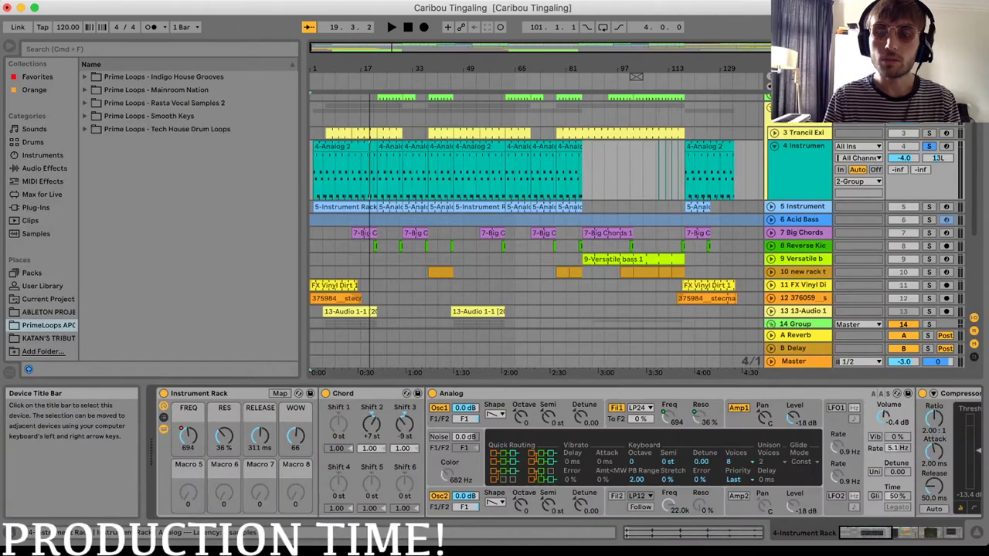
scroll(233, 394, "right", 5)
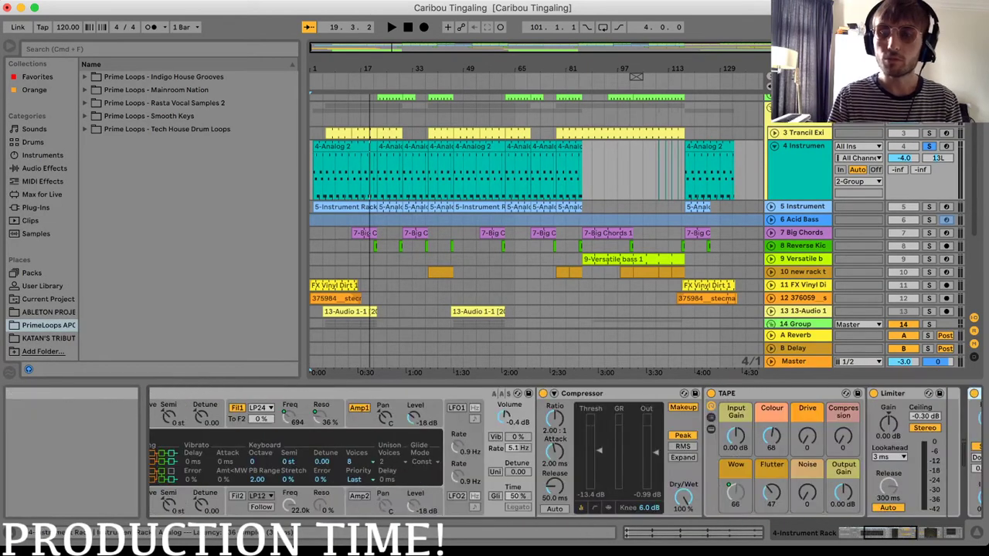
left_click(740, 394)
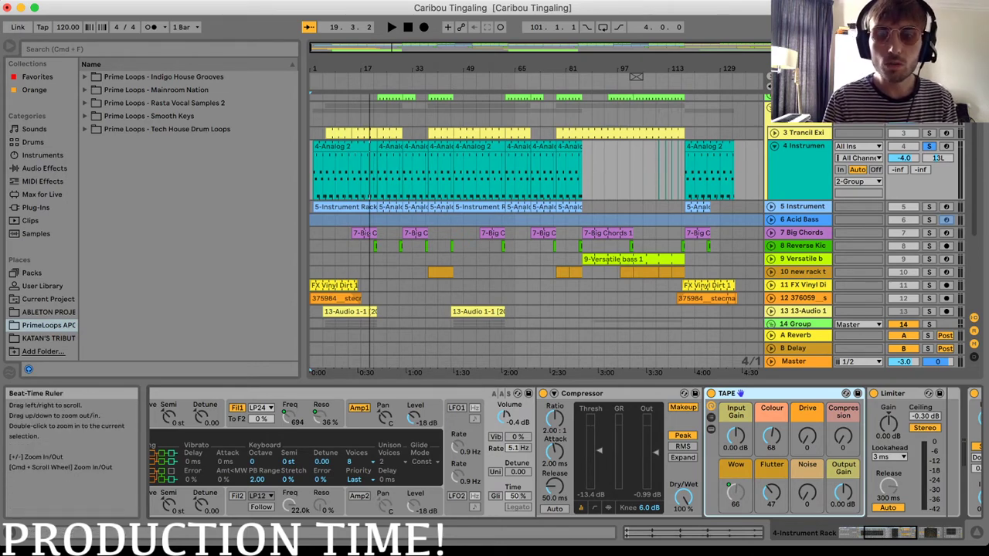
scroll(525, 437, "left", 5)
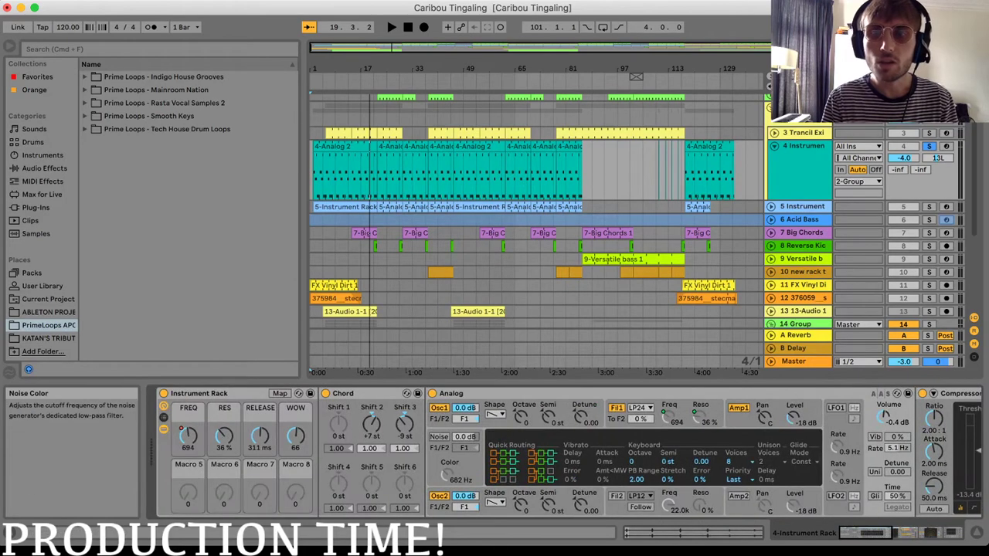
Show the track automation and listen to the soloed 4-Instrument Rack track from about bar 45.
key("a")
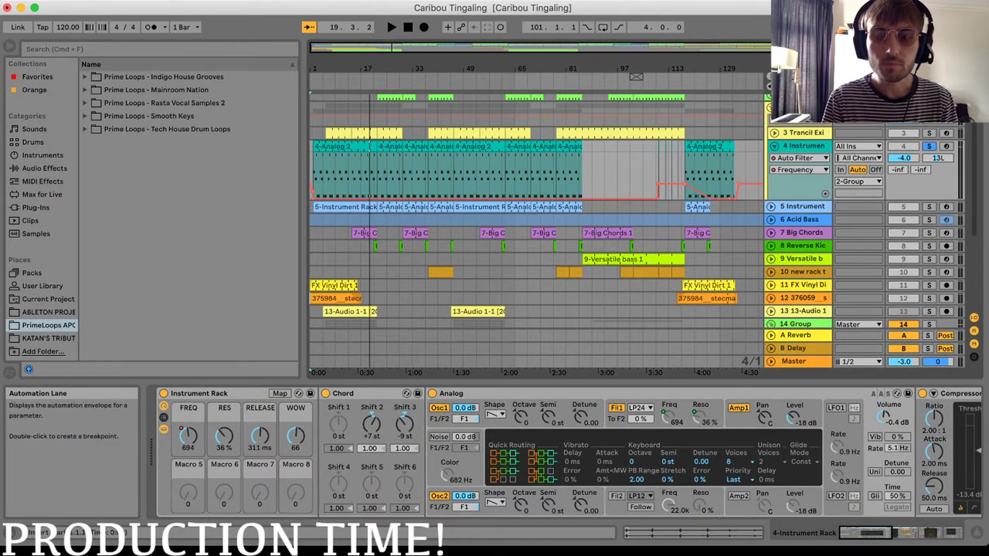
scroll(536, 224, "up", 1)
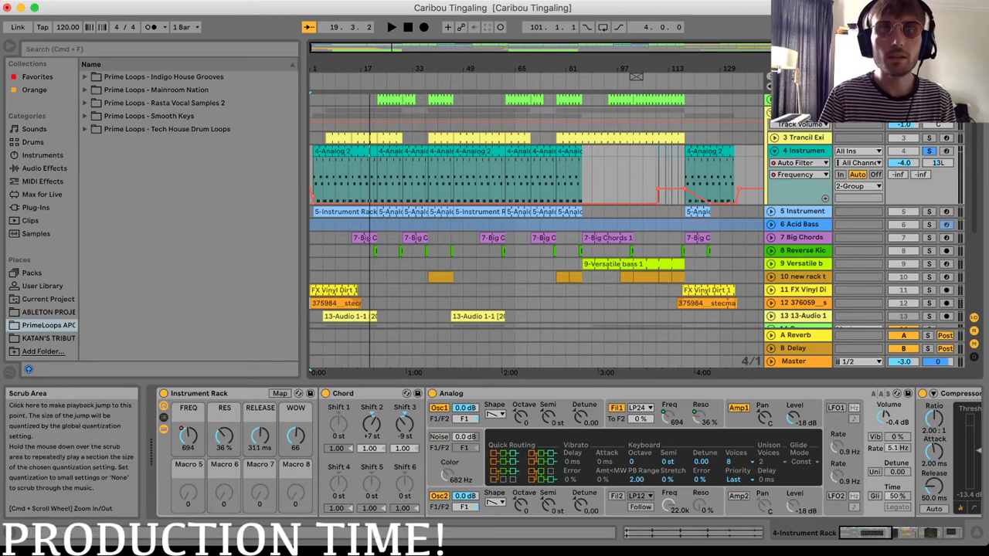
left_click(452, 69)
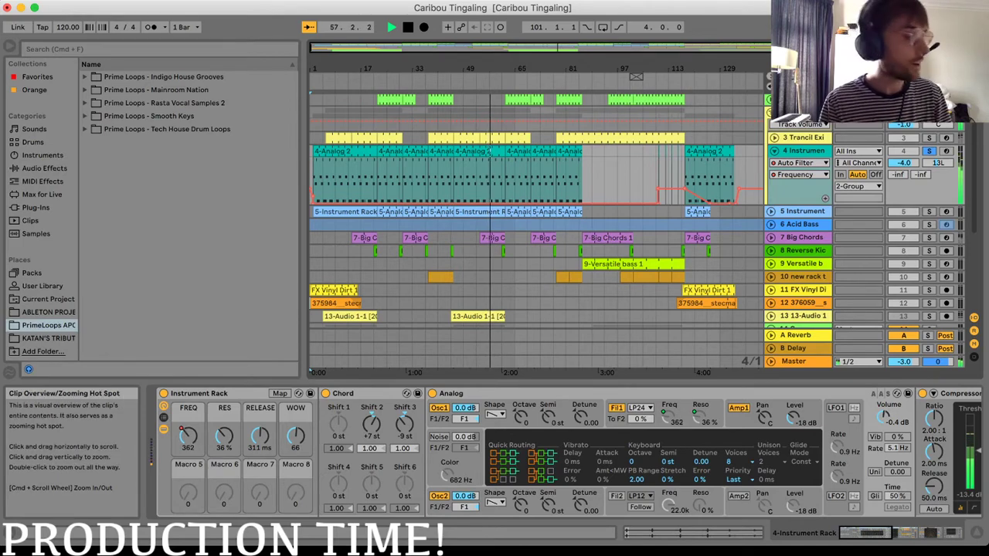
left_click(408, 27)
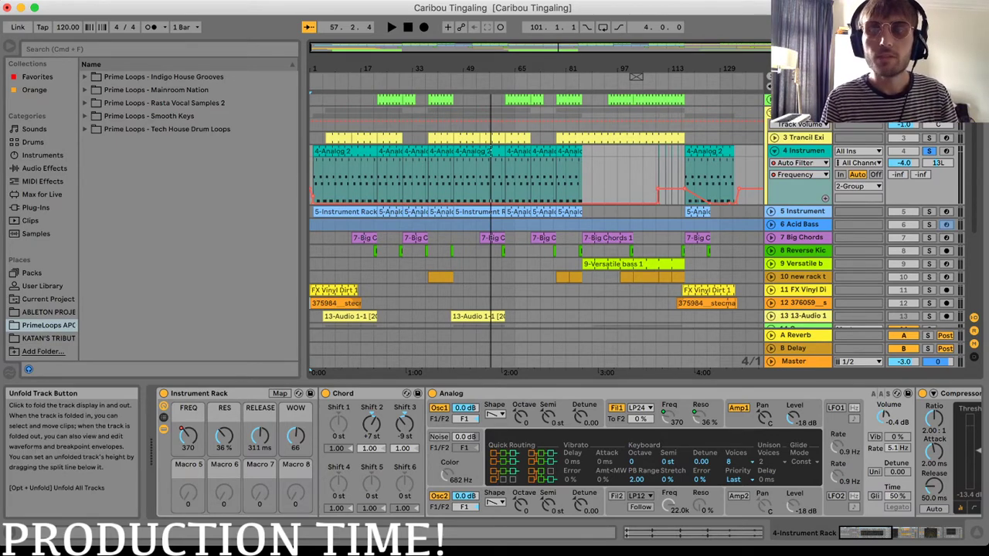
Fold the 4-Instrument Rack track, unfold the 5-Instrument Rack track, and solo it during playback from about bar 61.
left_click(775, 151)
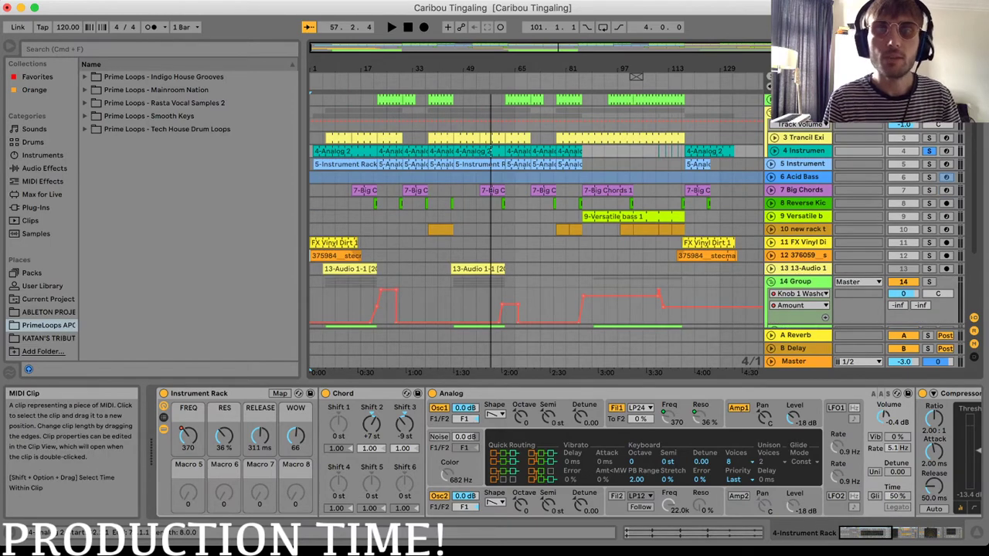
scroll(490, 152, "down", 1)
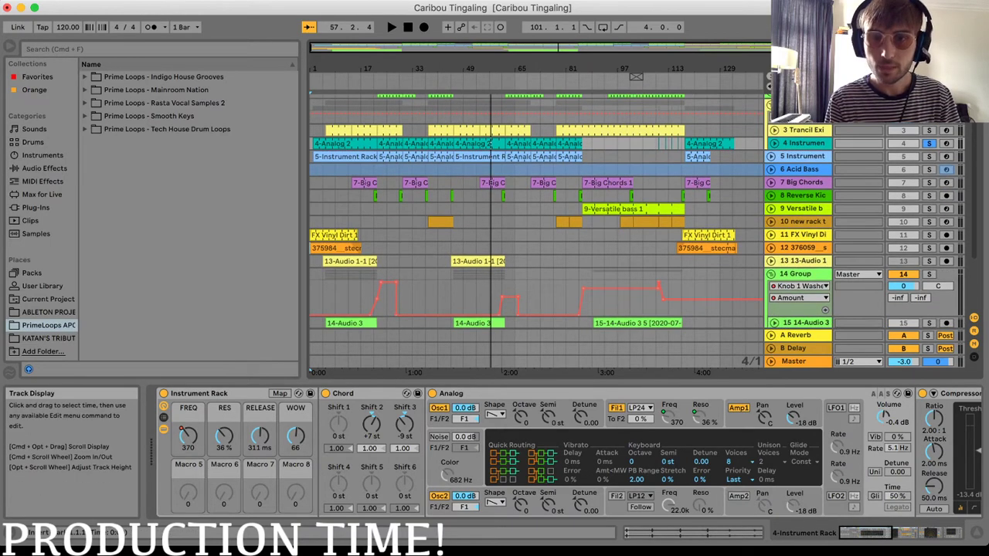
scroll(490, 152, "up", 1)
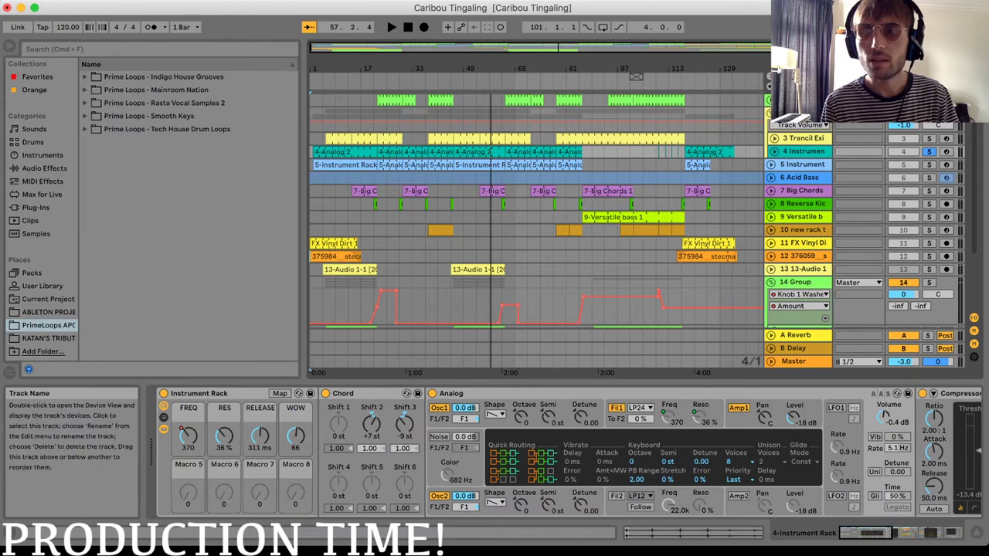
left_click(770, 165)
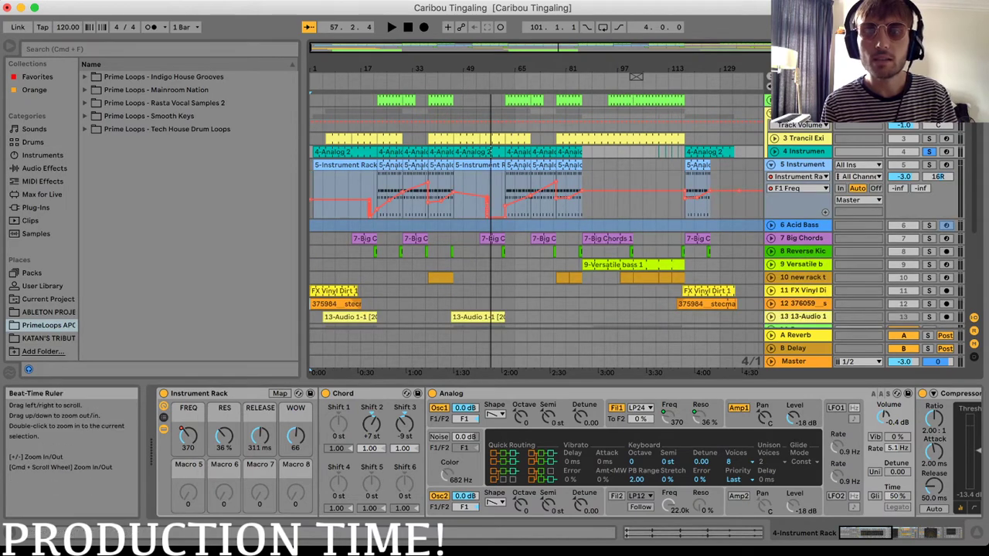
left_click(507, 83)
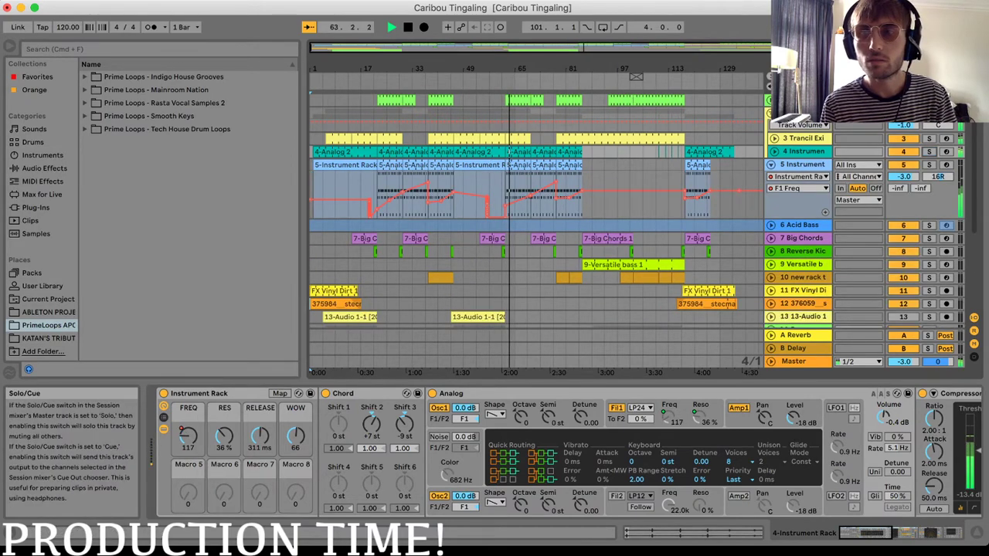
left_click(929, 165)
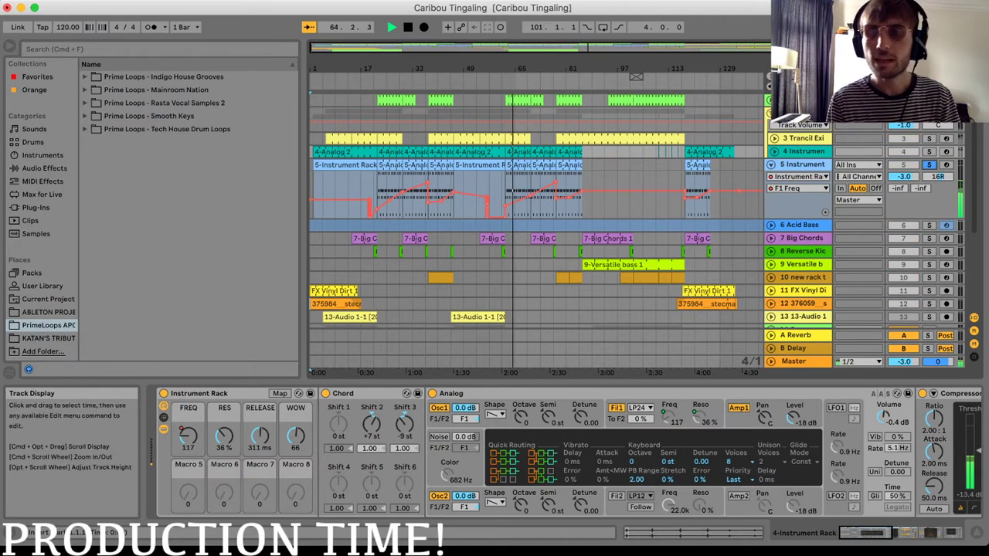
Examine the device chain of the 5-Instrument Rack track, including the Arpeggiator, Instrument Rack, Analog and Chorus.
left_click(802, 165)
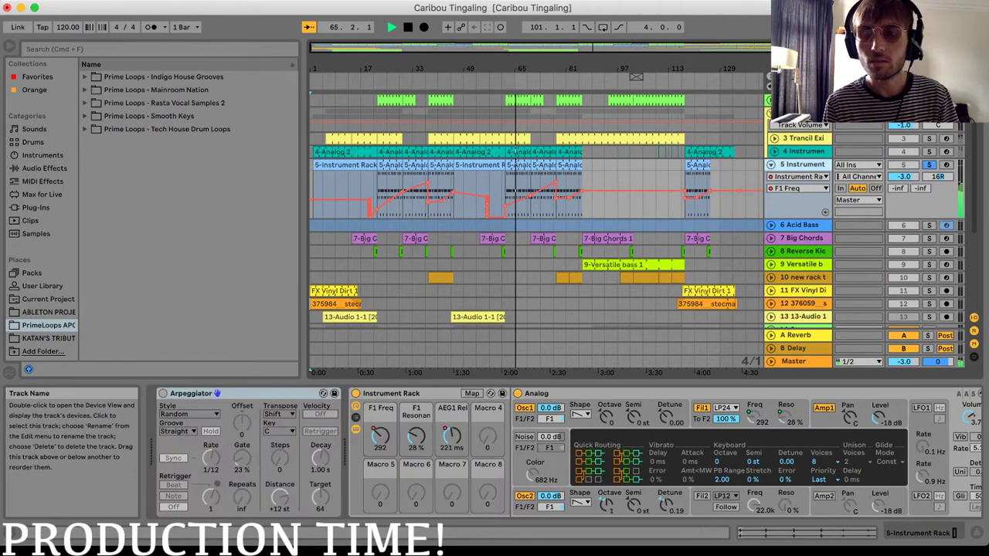
scroll(656, 452, "right", 5)
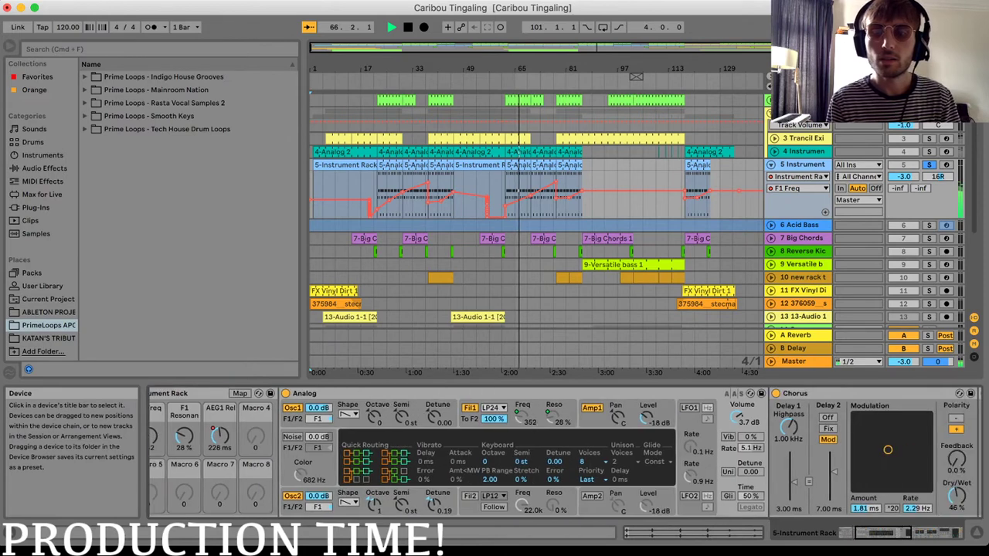
scroll(656, 452, "left", 5)
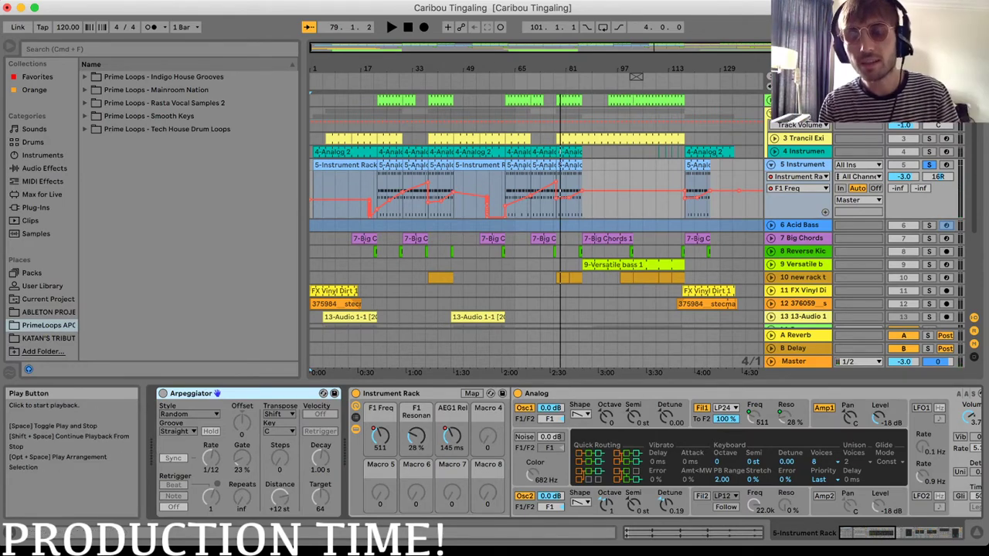
key("super+Tab")
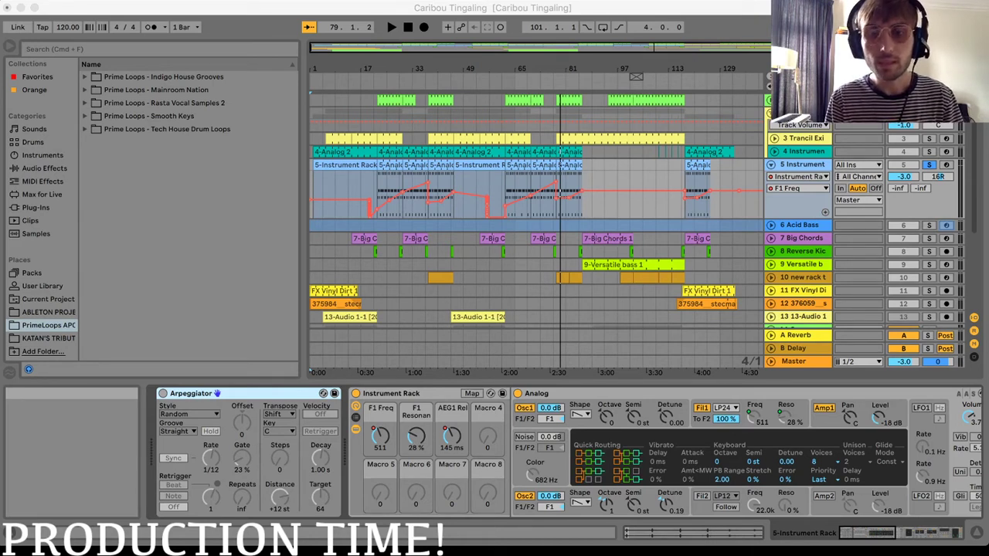
left_click(72, 453)
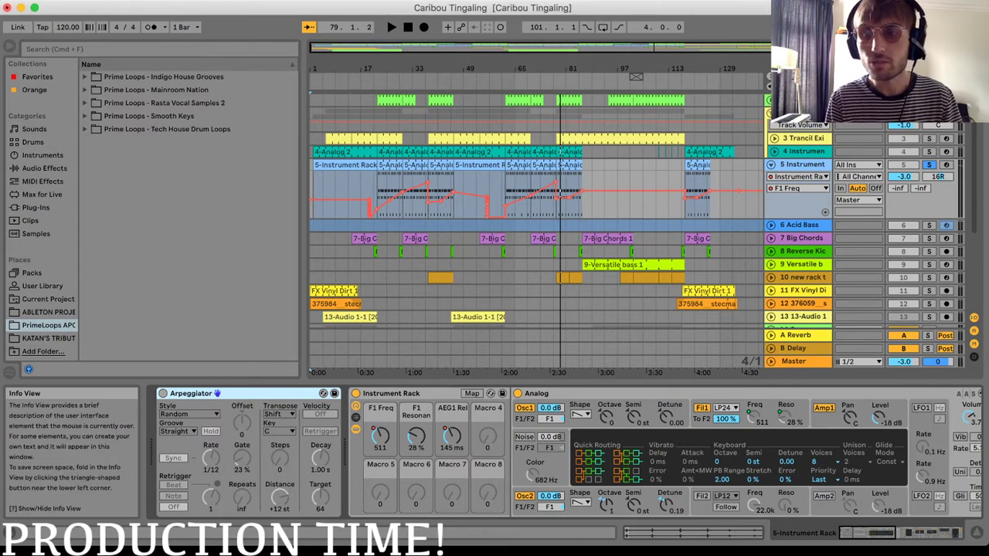
Fold the 5-Instrument Rack track and the unfolded green track above the 2 Group track.
left_click(771, 165)
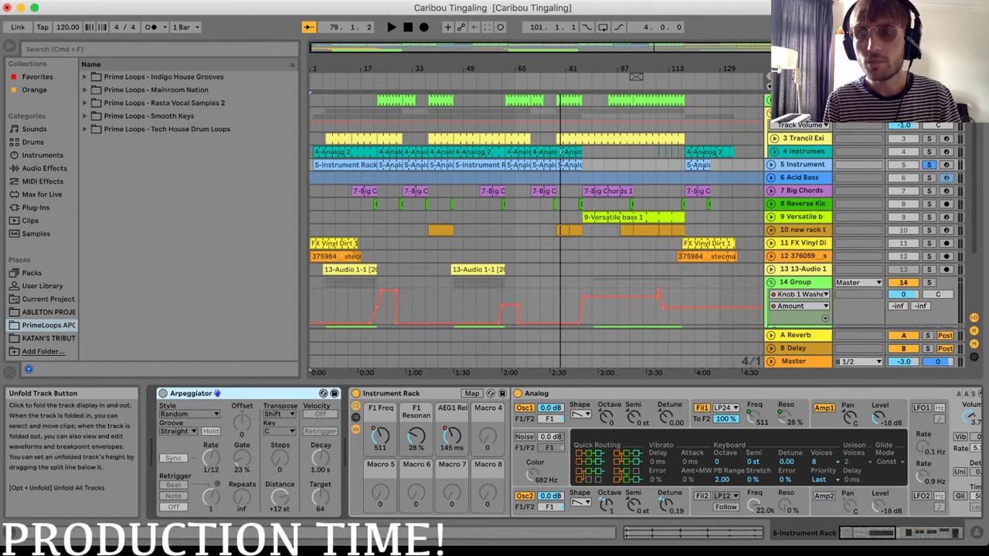
scroll(541, 217, "up", 3)
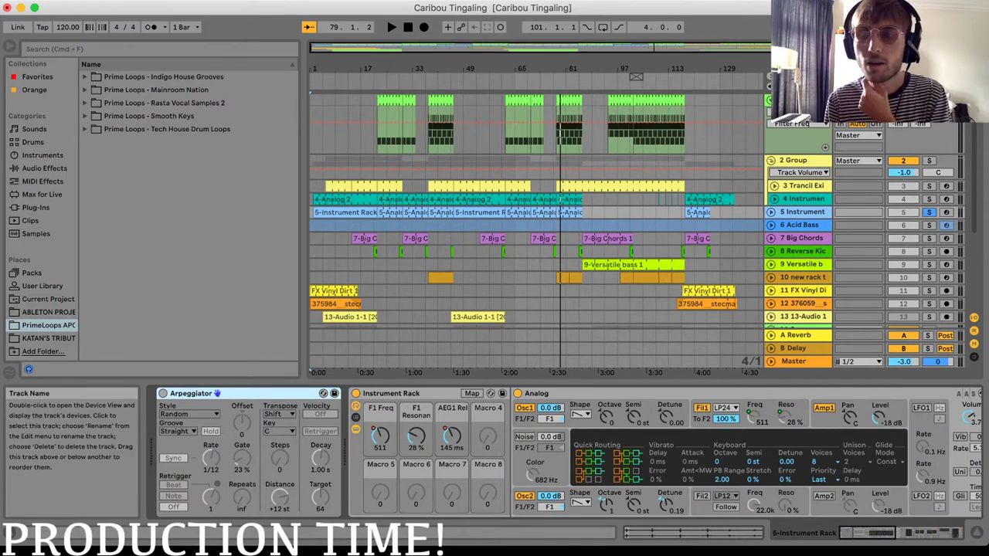
key("Tab")
key("Tab")
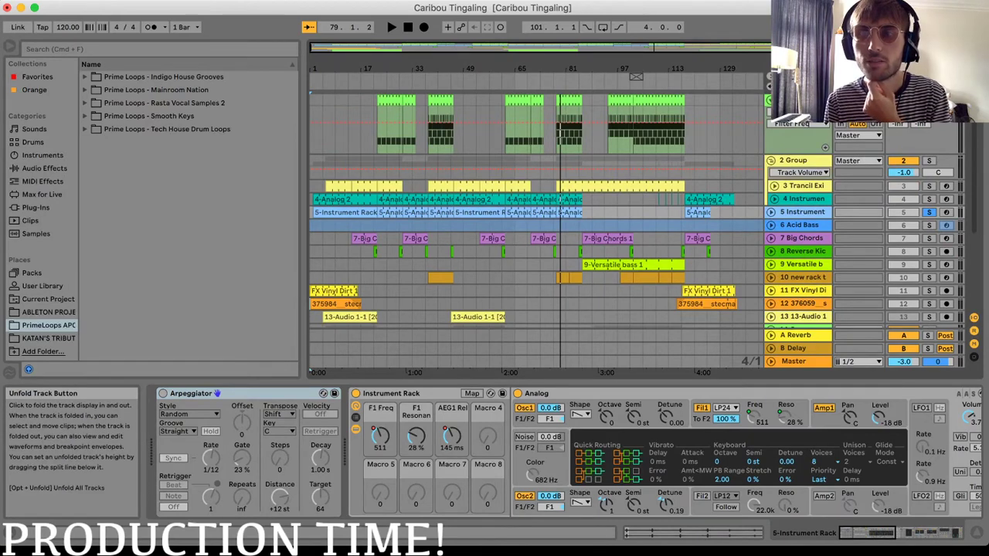
left_click(770, 100)
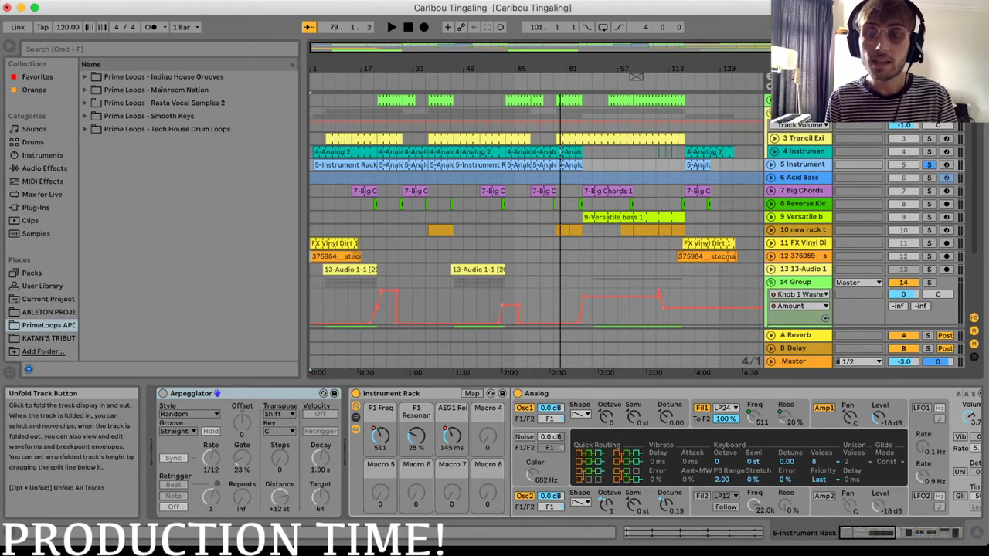
Unfold the 3-Trancil Exit Kit track, show its devices, and listen to it soloed from about bar 79.
left_click(774, 138)
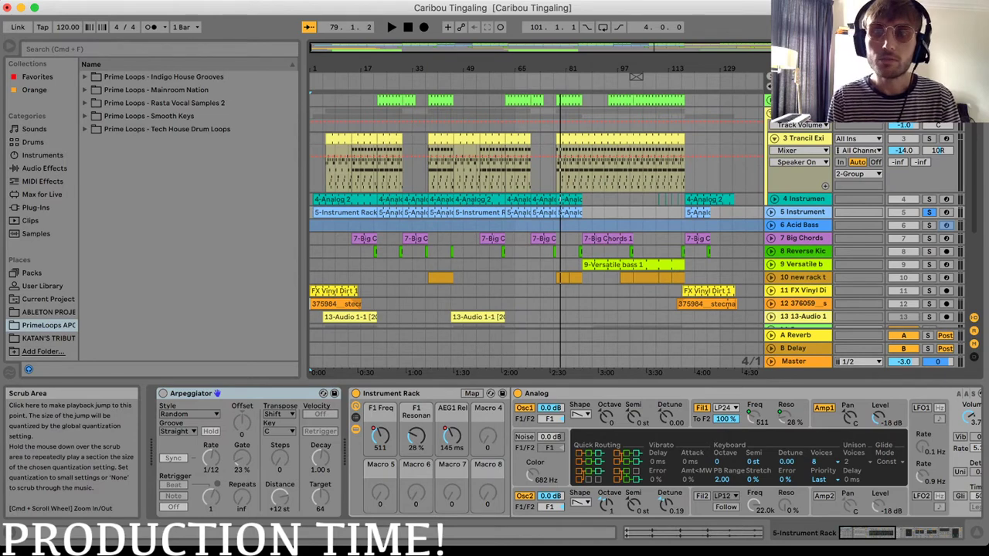
left_click_drag(564, 69, 565, 124)
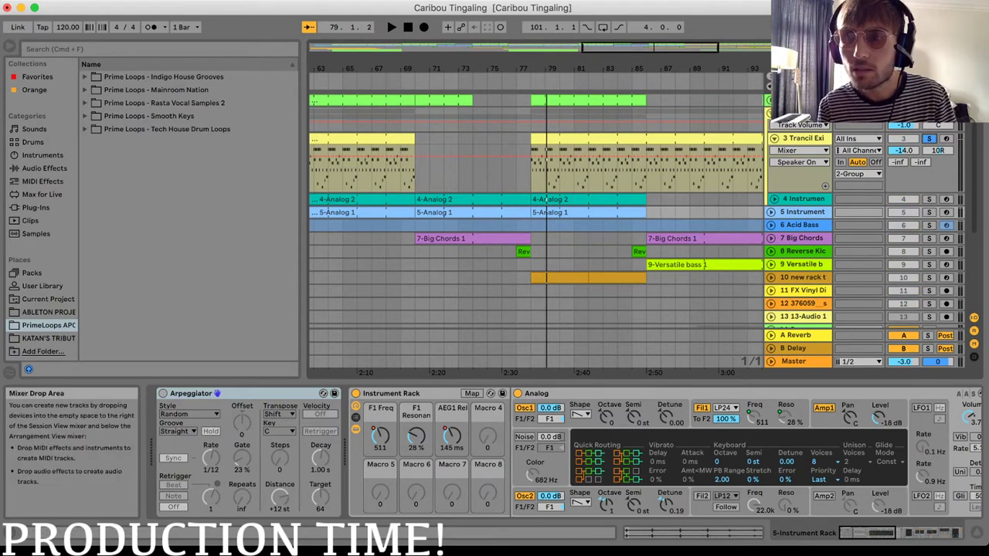
left_click(799, 137)
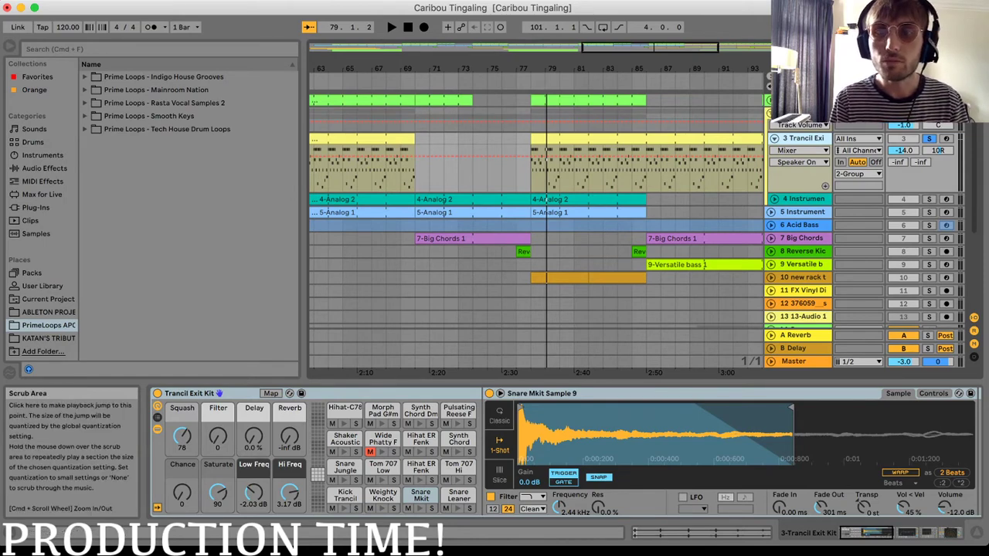
key("space")
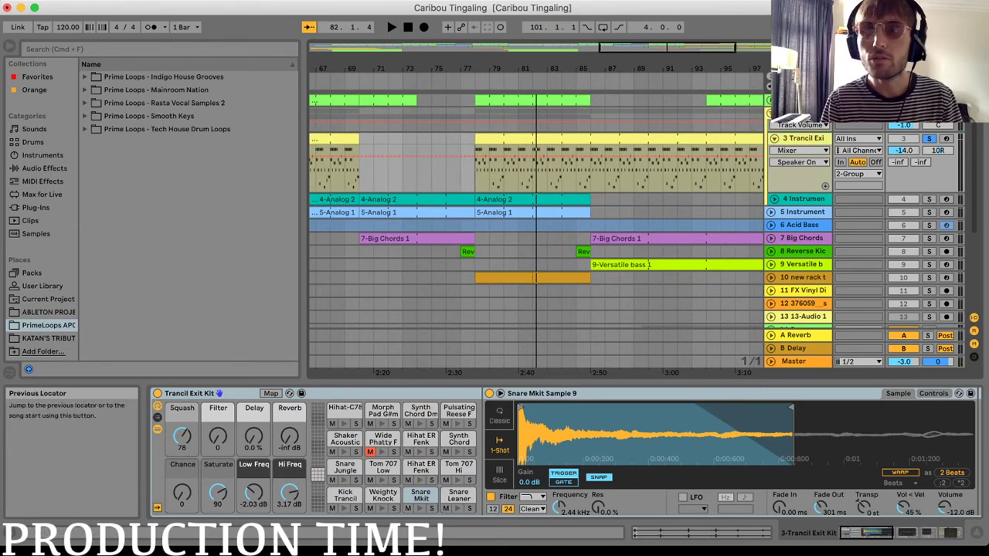
scroll(314, 103, "up", 3)
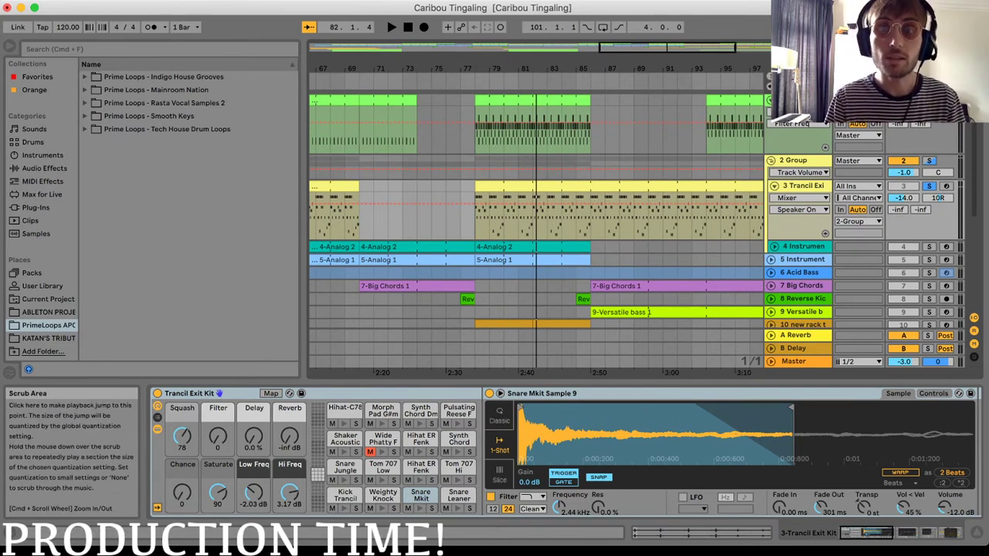
key("space")
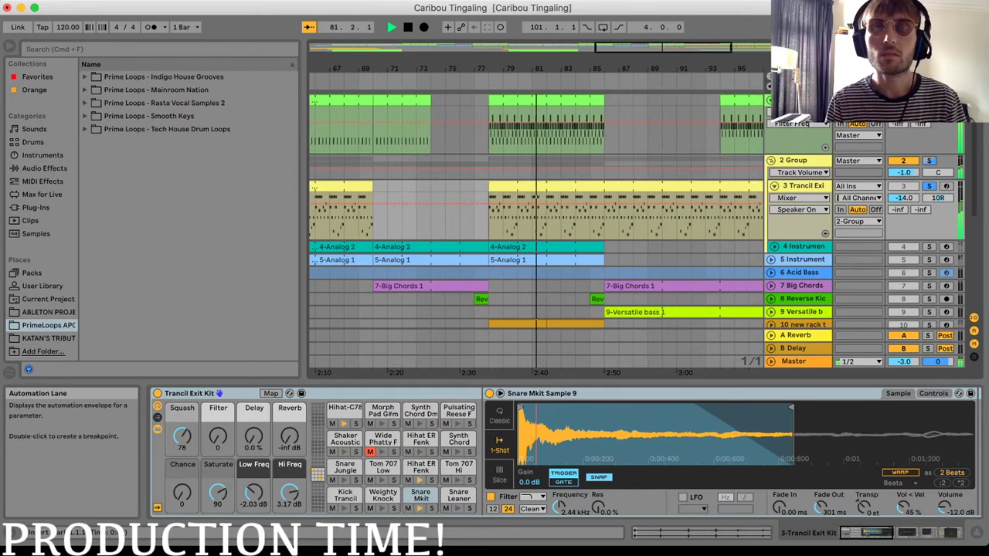
key("space")
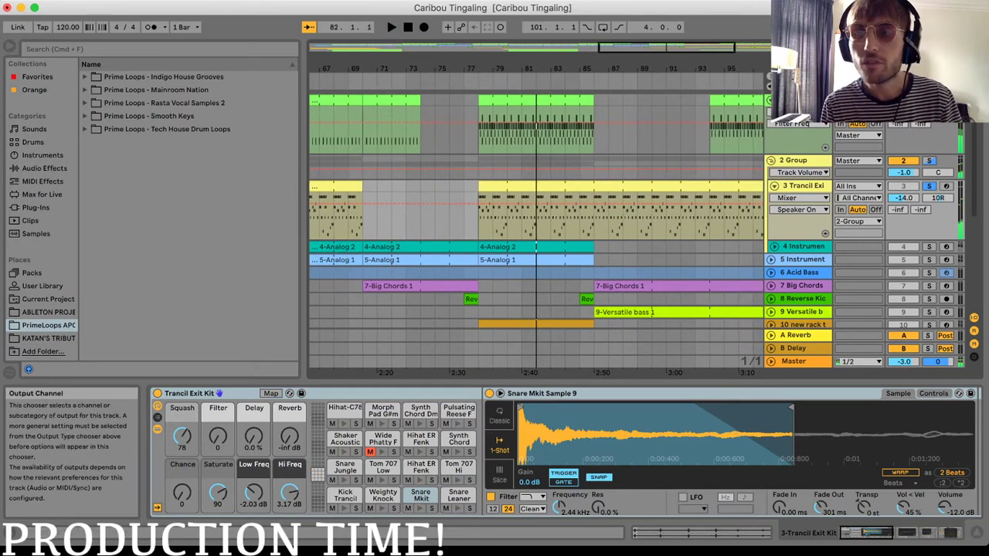
Unfold the 10-new rack ting track and listen to it soloed from about bar 82.
scroll(858, 233, "down", 3)
scroll(858, 232, "down", 3)
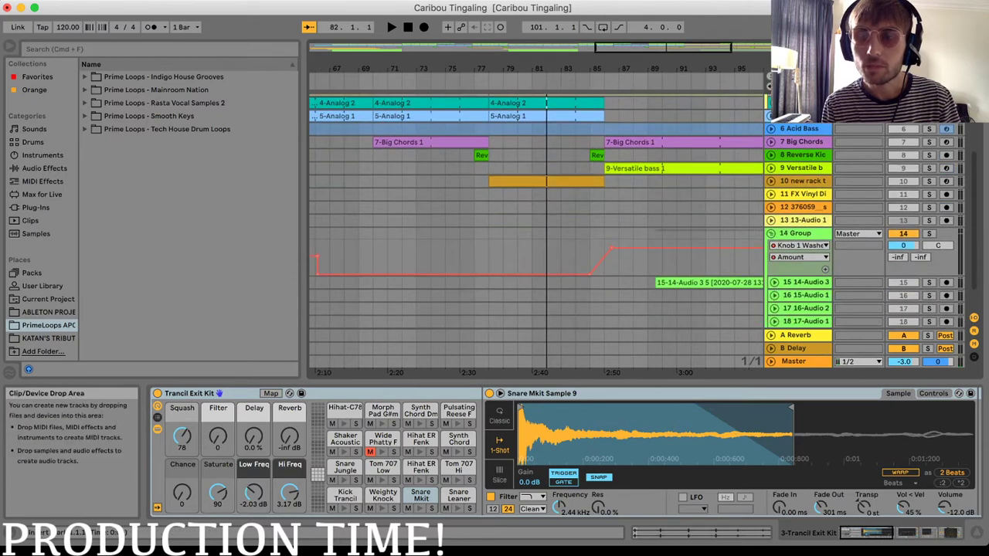
left_click(771, 202)
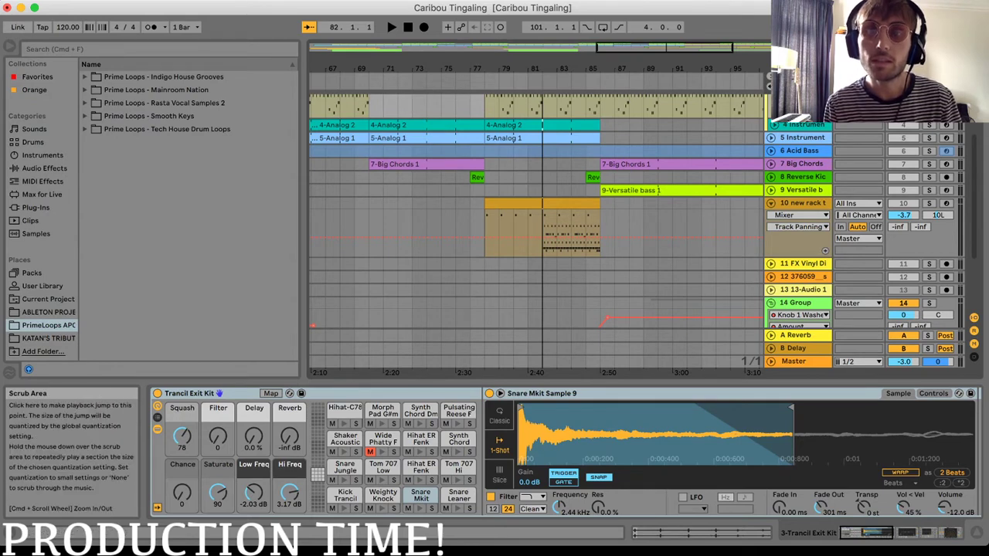
key("space")
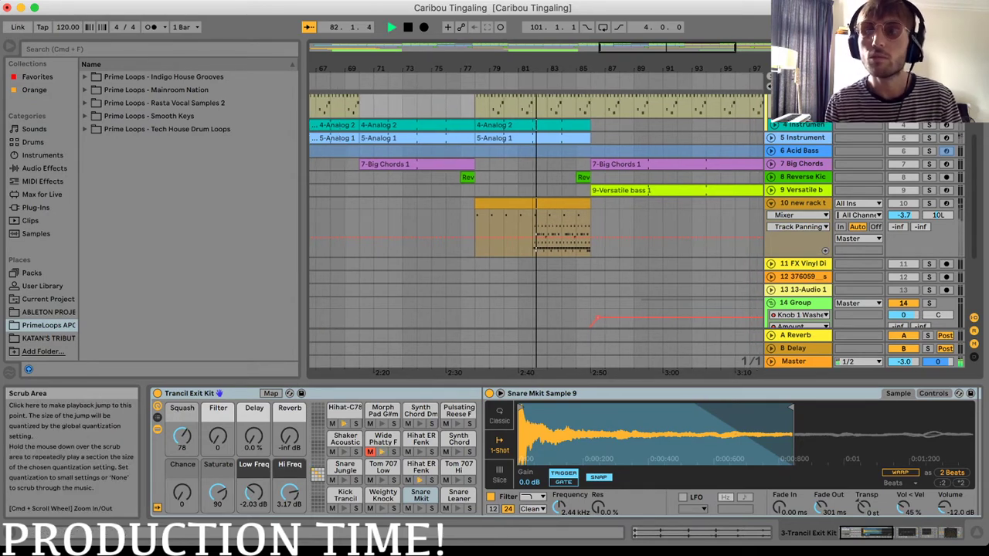
key("space")
left_click(930, 203)
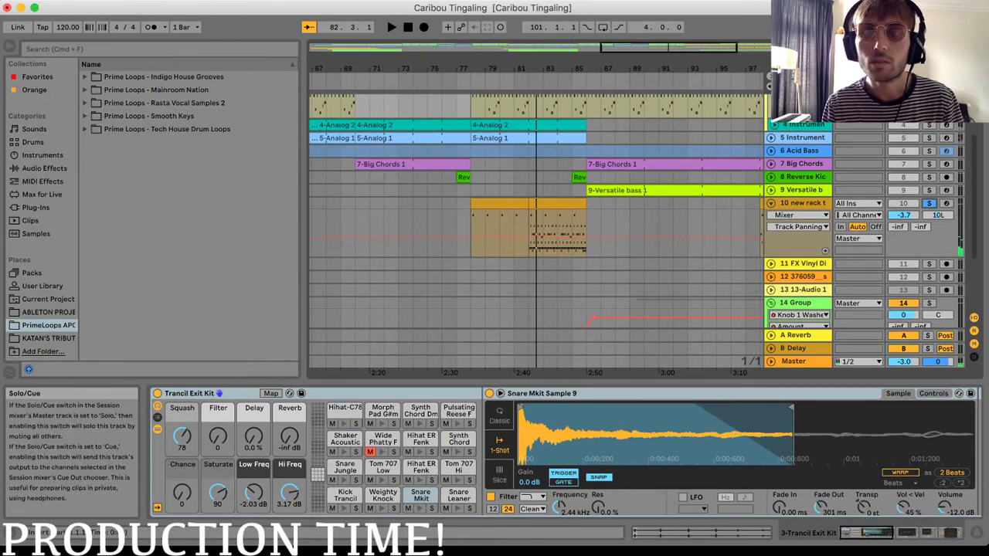
key("space")
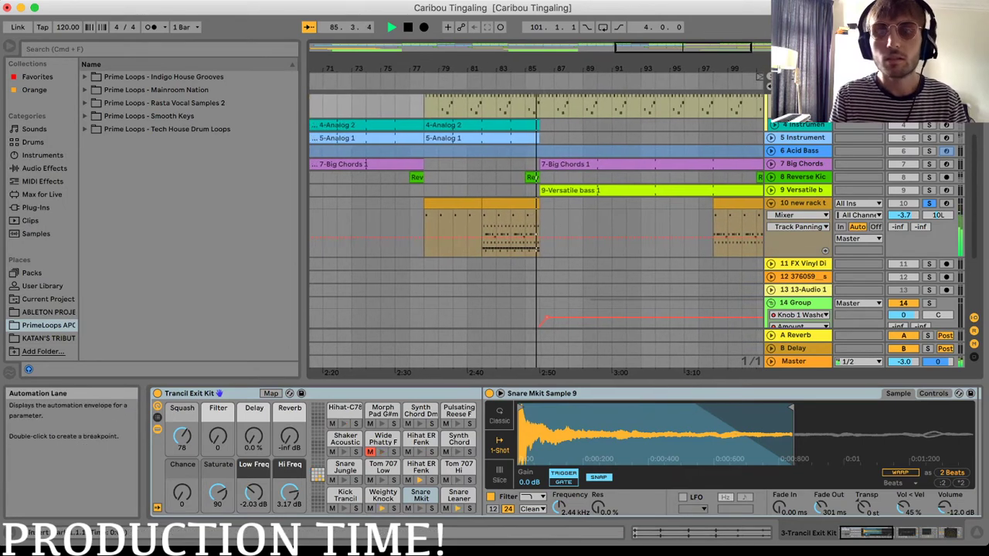
key("space")
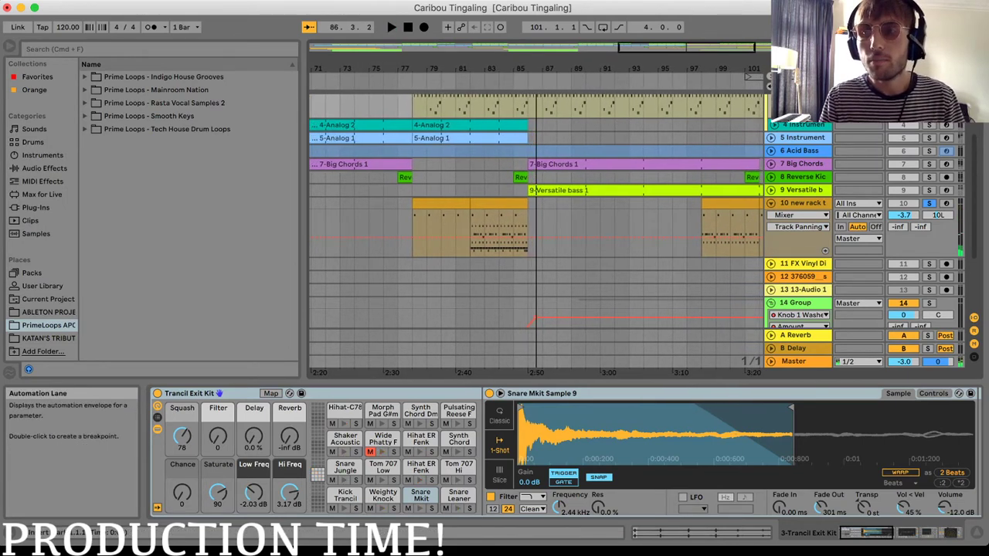
Show the device chain of the 10-new rack ting track and turn off its solo.
left_click(927, 210)
left_click(929, 203)
scroll(927, 203, "up", 5)
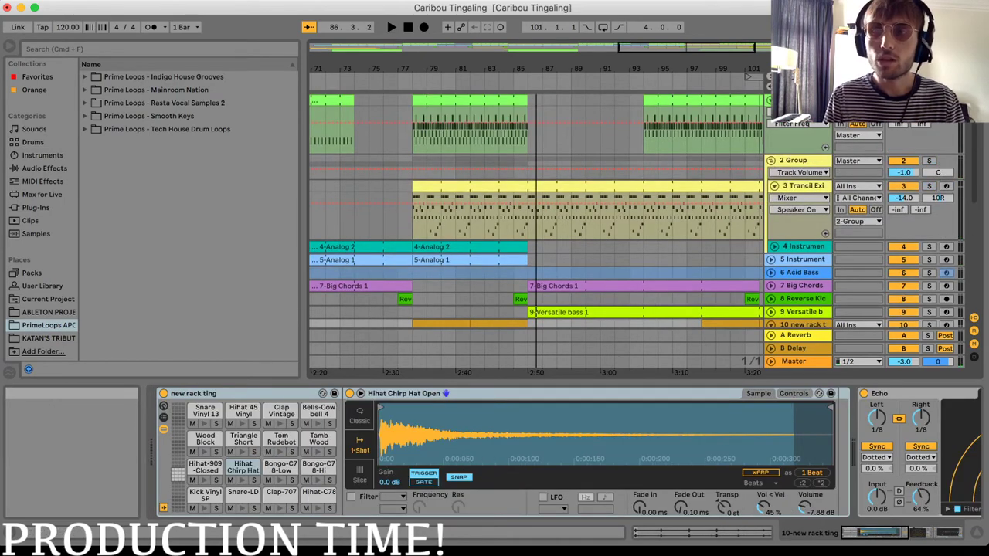
left_click_drag(705, 69, 703, 24)
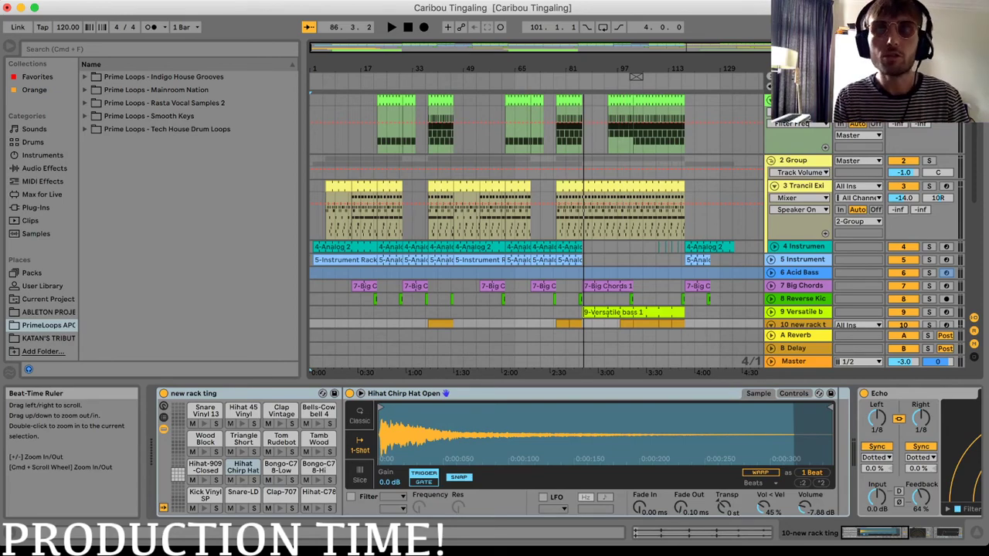
left_click_drag(636, 76, 754, 77)
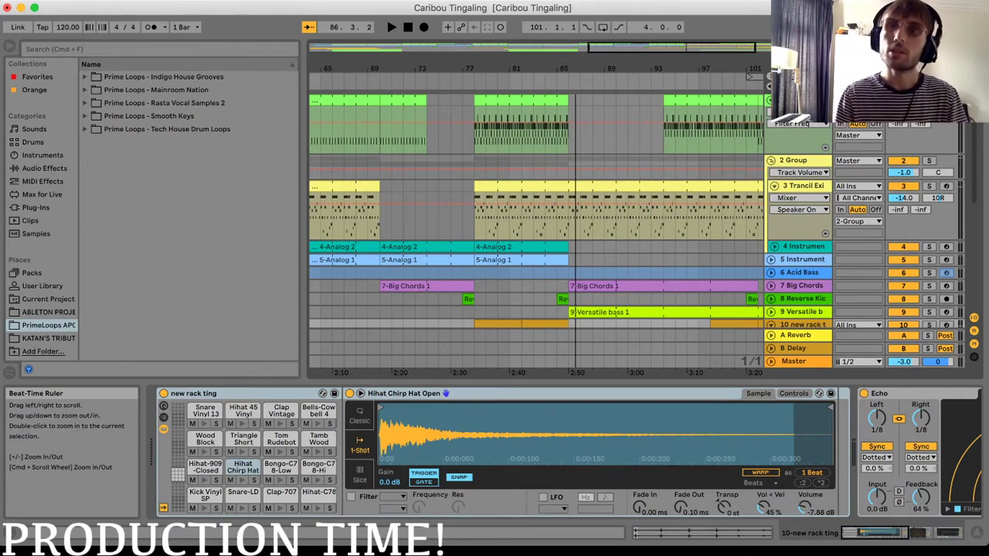
left_click_drag(584, 70, 583, 60)
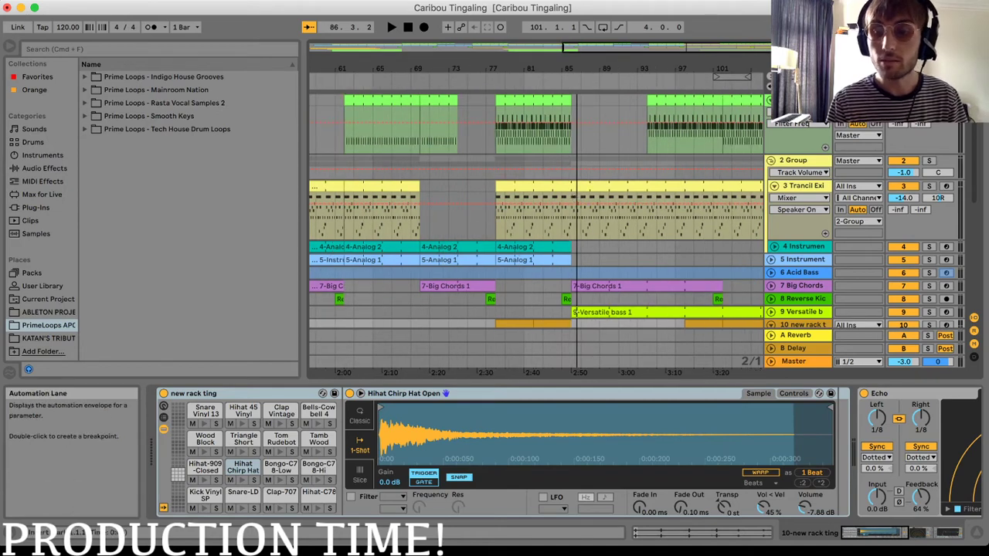
key("super+Tab")
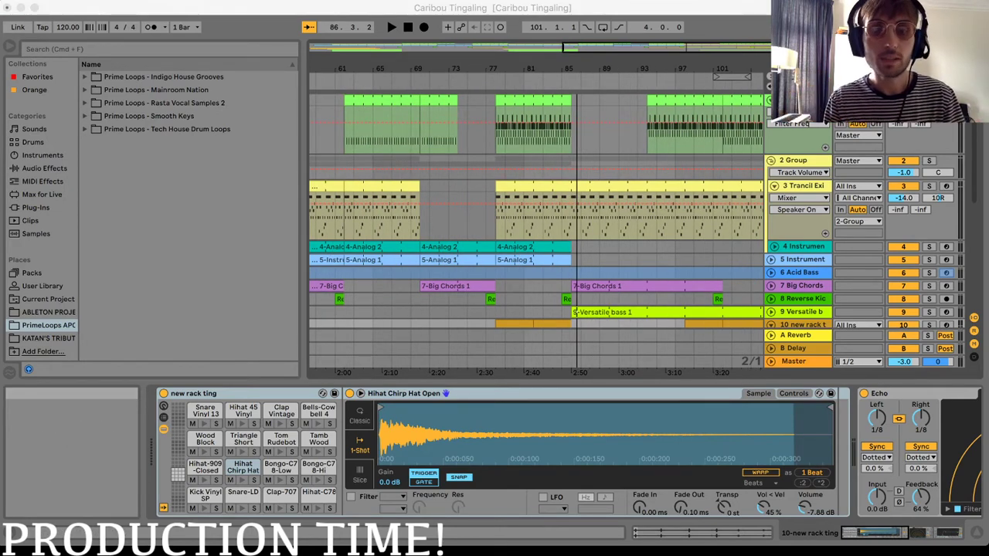
left_click(71, 456)
Unfold the 7-Big Chords track, play from about bar 86, solo it to hear the filter cutoff automation, and unsolo it.
scroll(540, 251, "down", 4)
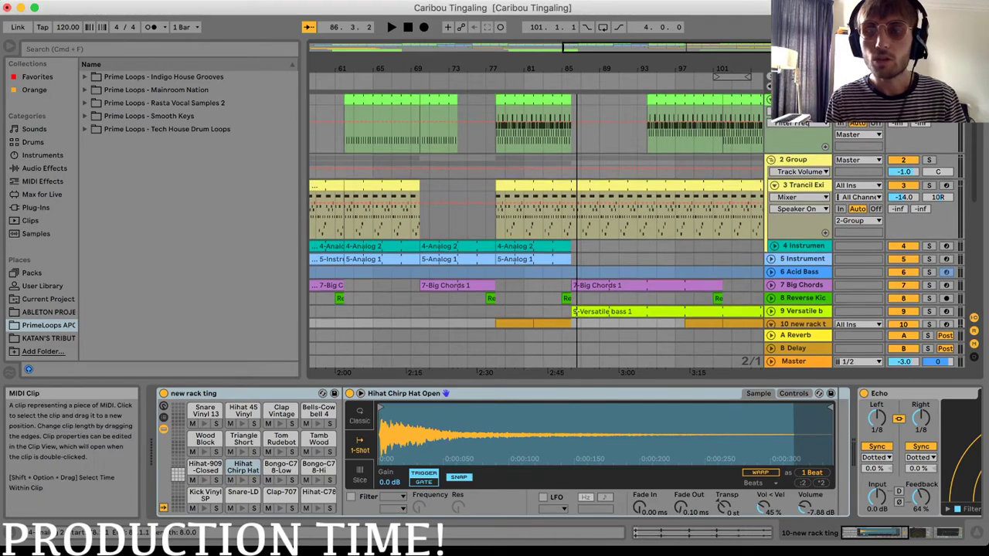
left_click(771, 187)
scroll(541, 232, "down", 1)
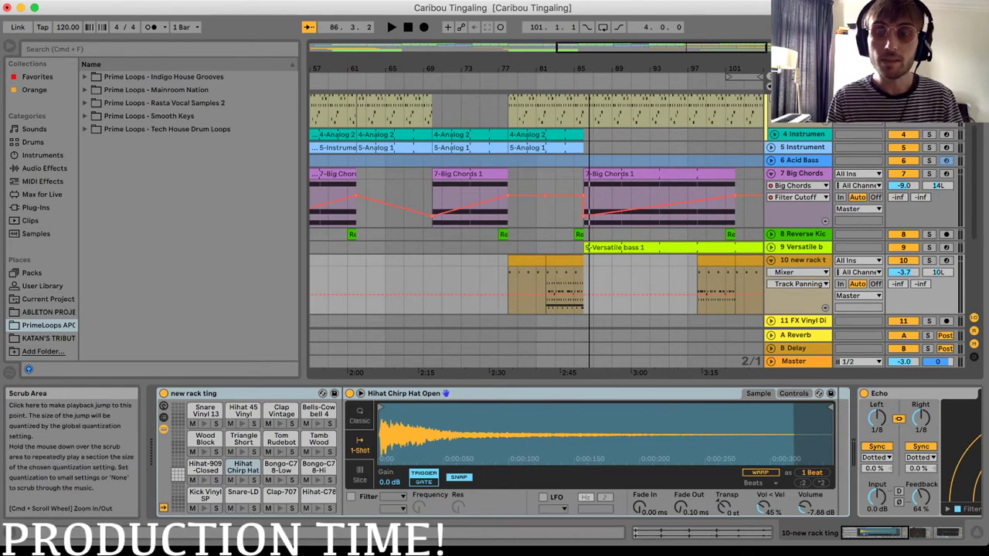
left_click(585, 85)
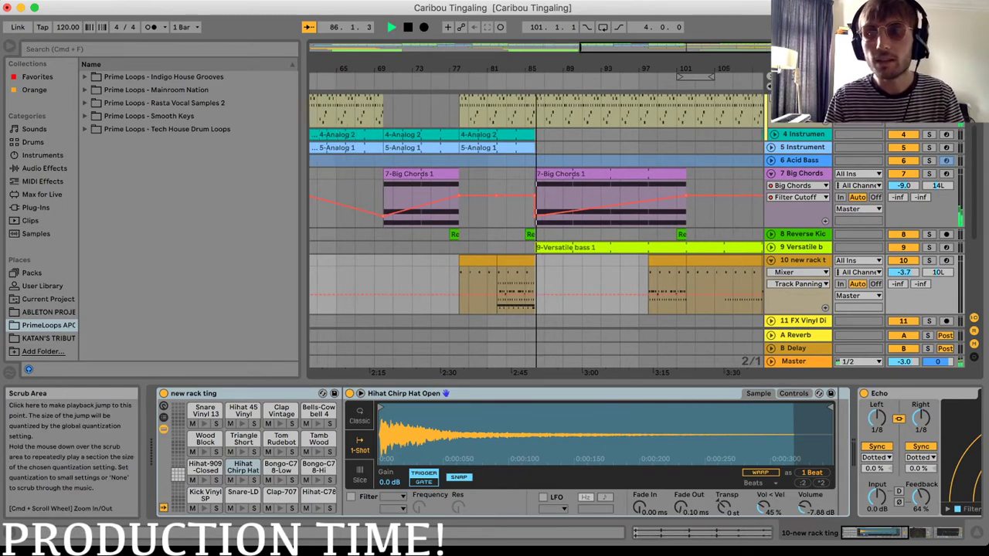
left_click(929, 174)
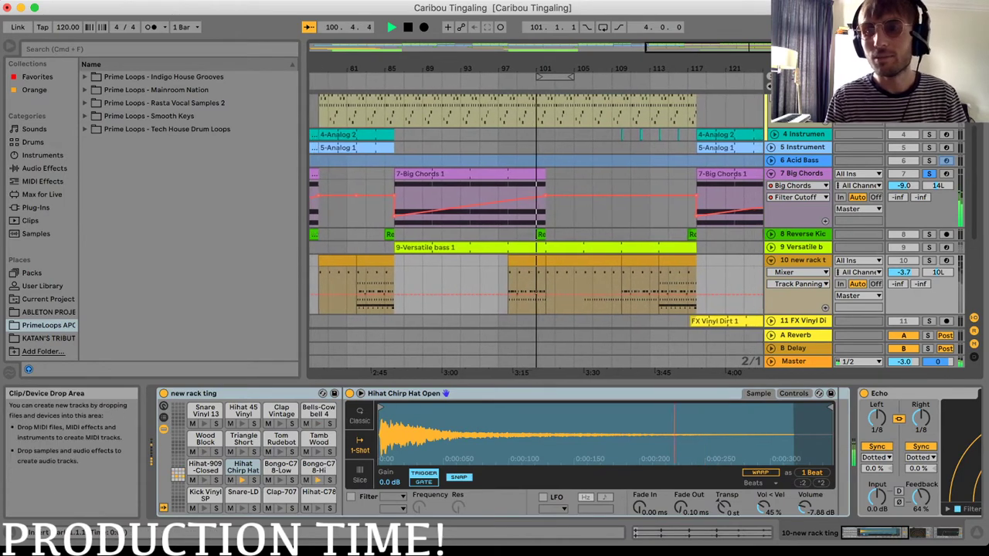
left_click(928, 173)
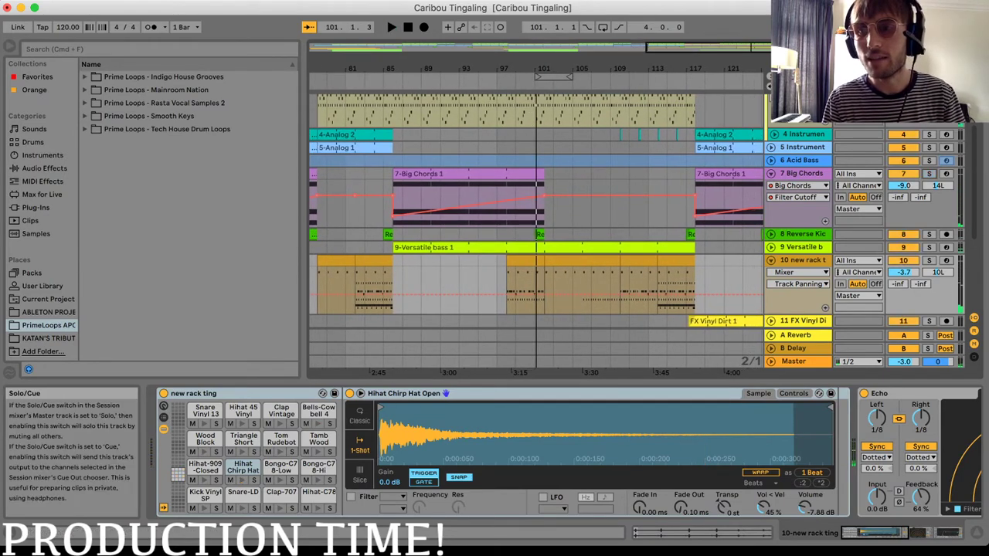
Hide the browser and show the audio tracks from 11 FX Vinyl Dirt to the end of the 14 Group across the whole arrangement.
scroll(929, 174, "up", 3)
scroll(928, 175, "down", 7)
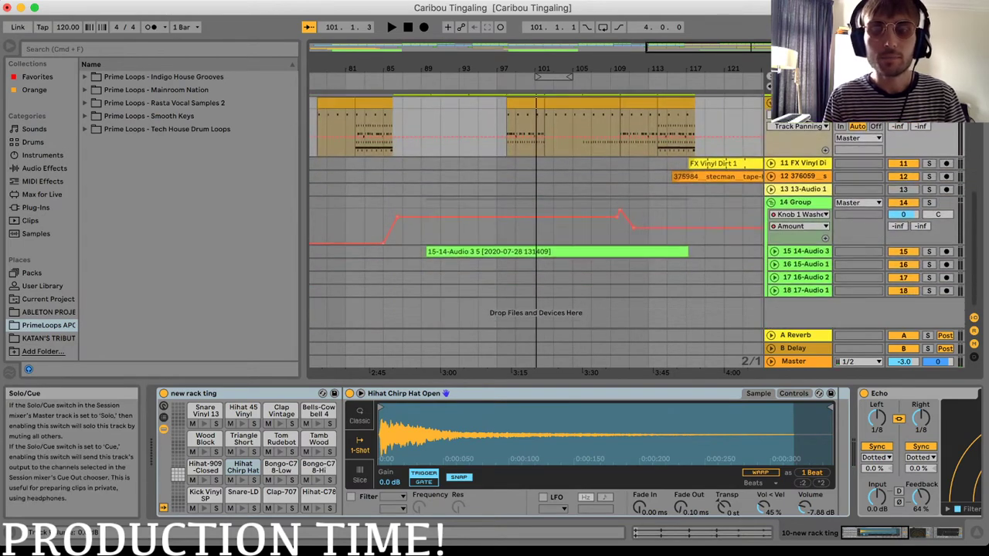
scroll(607, 217, "up", 7)
scroll(619, 234, "down", 4)
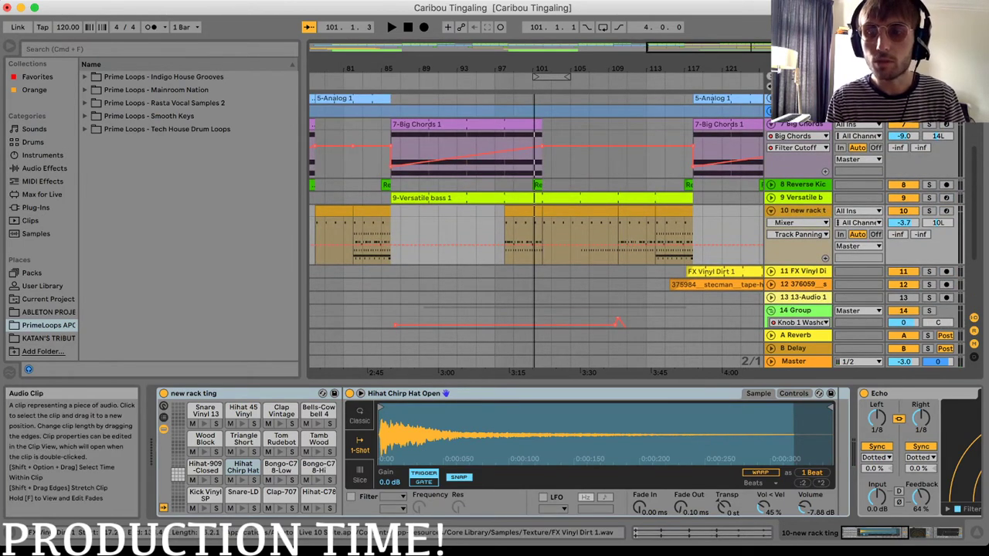
scroll(603, 290, "down", 4)
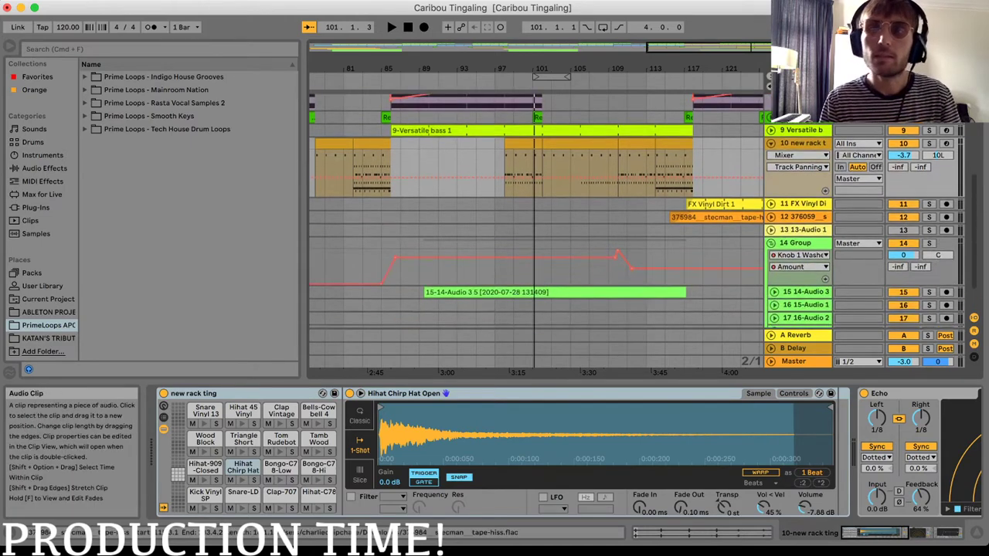
scroll(603, 290, "left", 12)
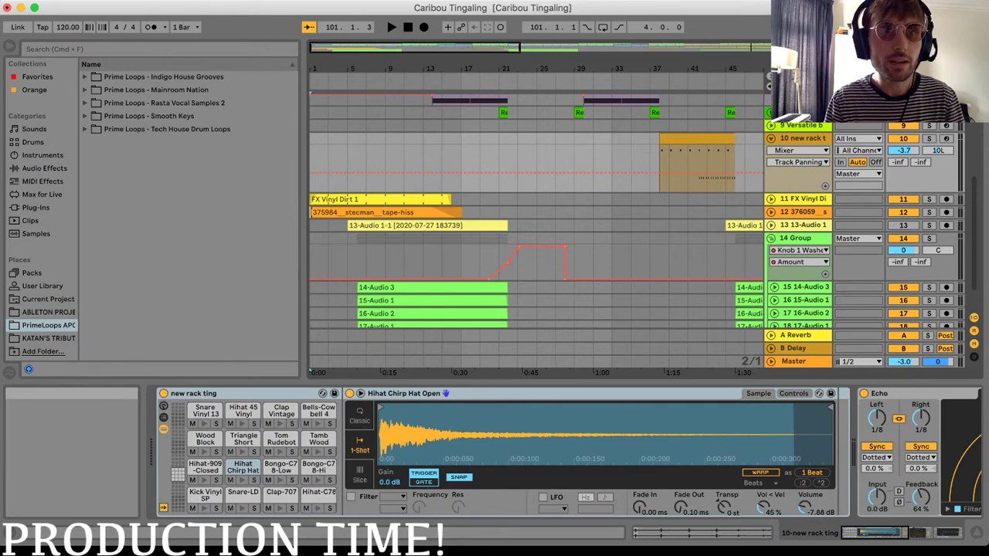
left_click(9, 46)
scroll(297, 162, "up", 1)
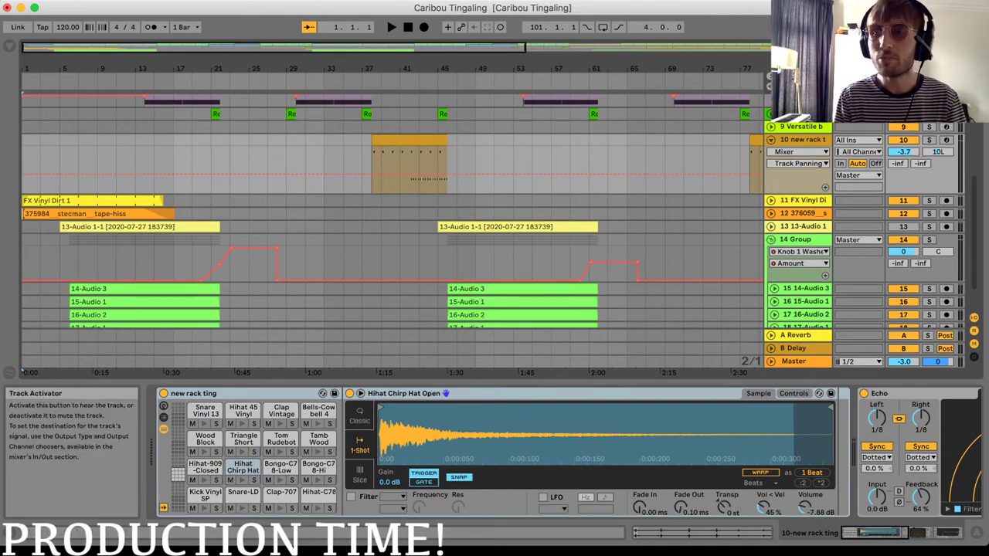
scroll(858, 174, "up", 5)
scroll(858, 167, "down", 5)
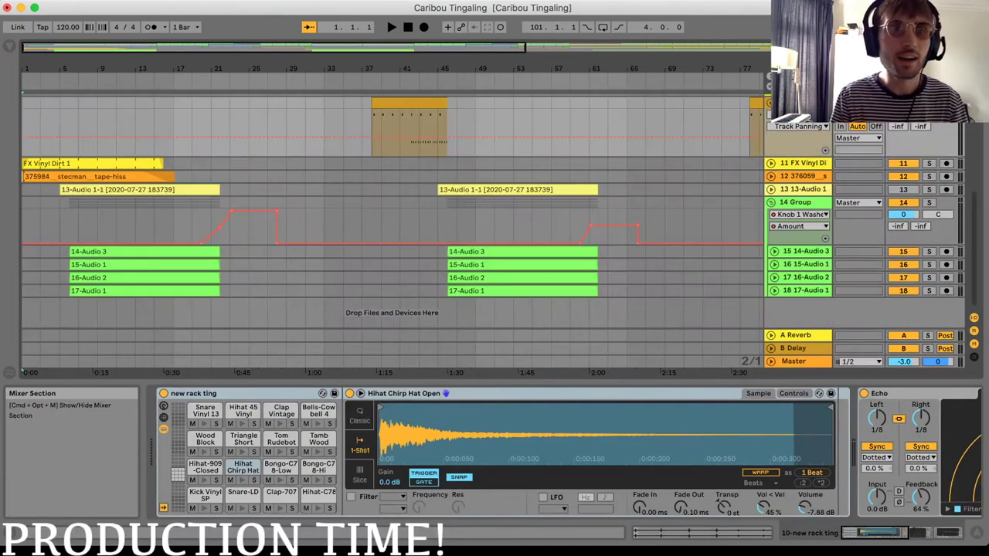
left_click_drag(402, 68, 401, 38)
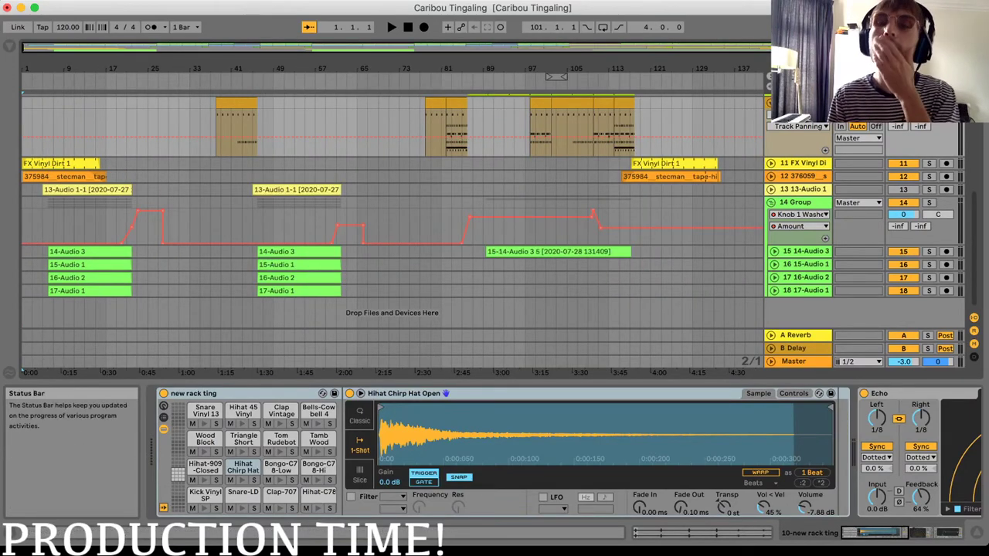
Play the arrangement from bar 1 with the 11 FX Vinyl Dirt track and the tape-hiss track 12 soloed together.
key("super+Tab")
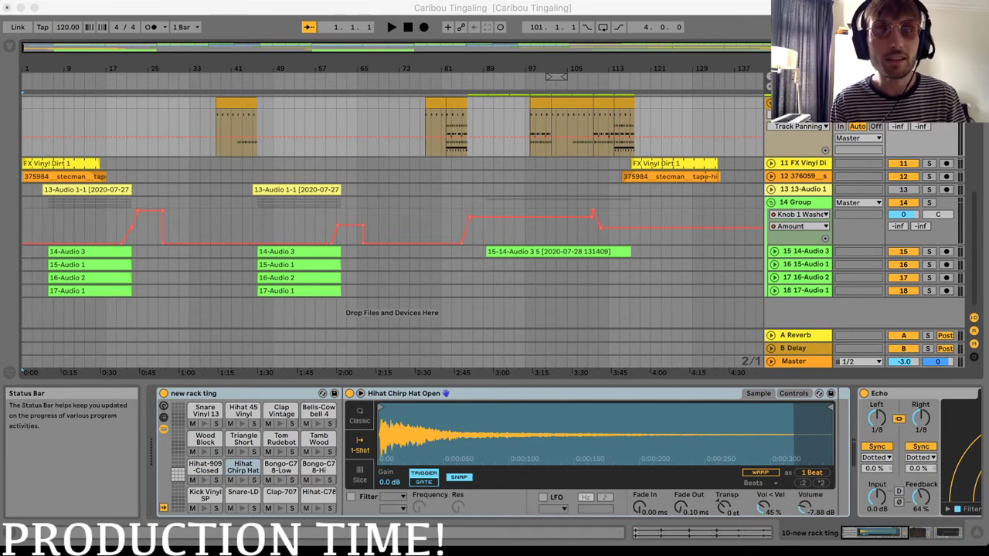
left_click(386, 534)
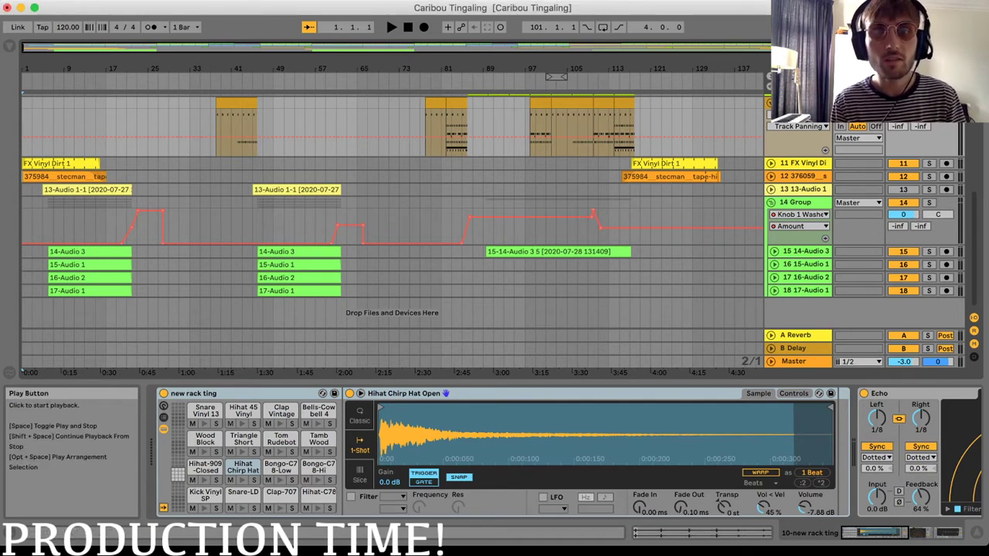
left_click(391, 27)
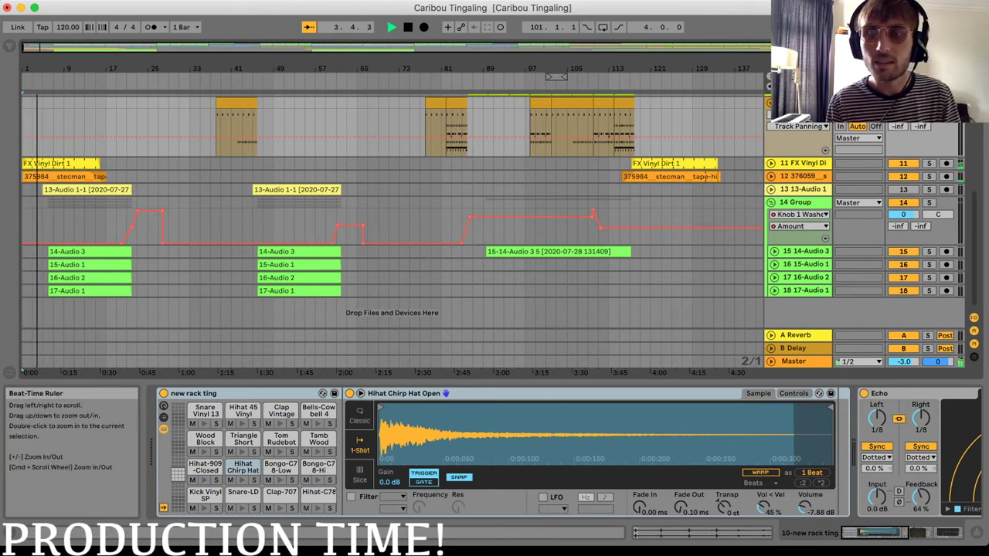
left_click(929, 163)
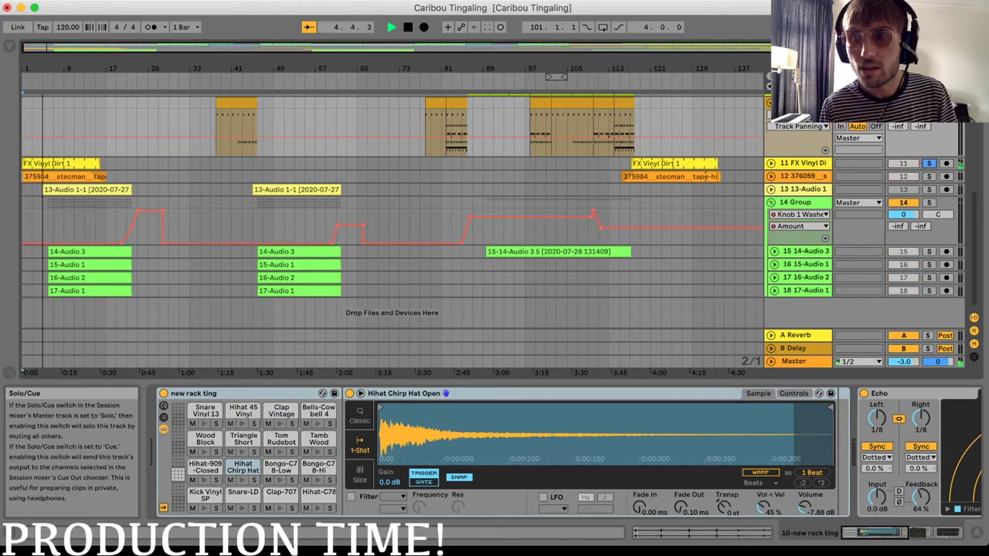
left_click(929, 177, "super")
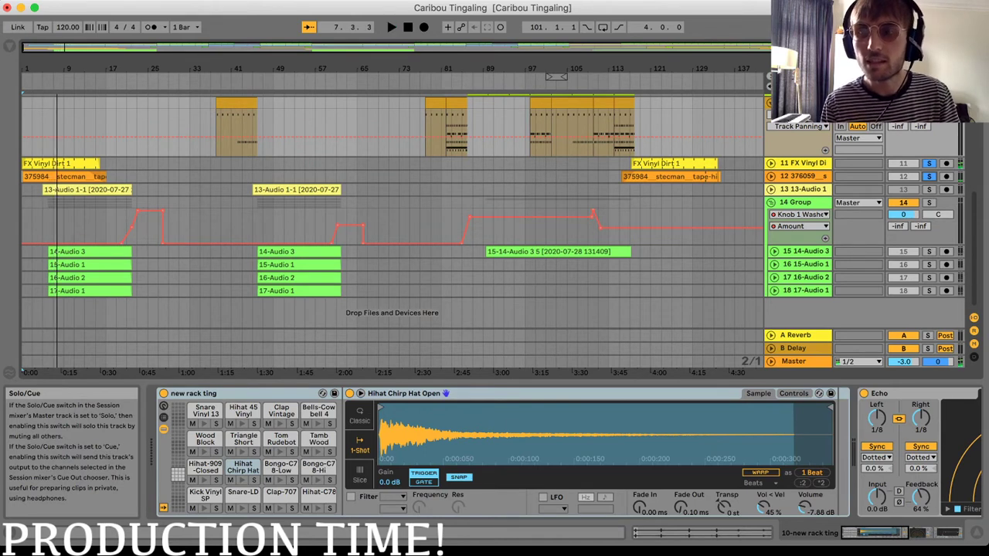
Turn off the solos on the 11 FX Vinyl Dirt and tape-hiss tracks, and unfold the 9 Versatile bass track.
left_click(929, 164)
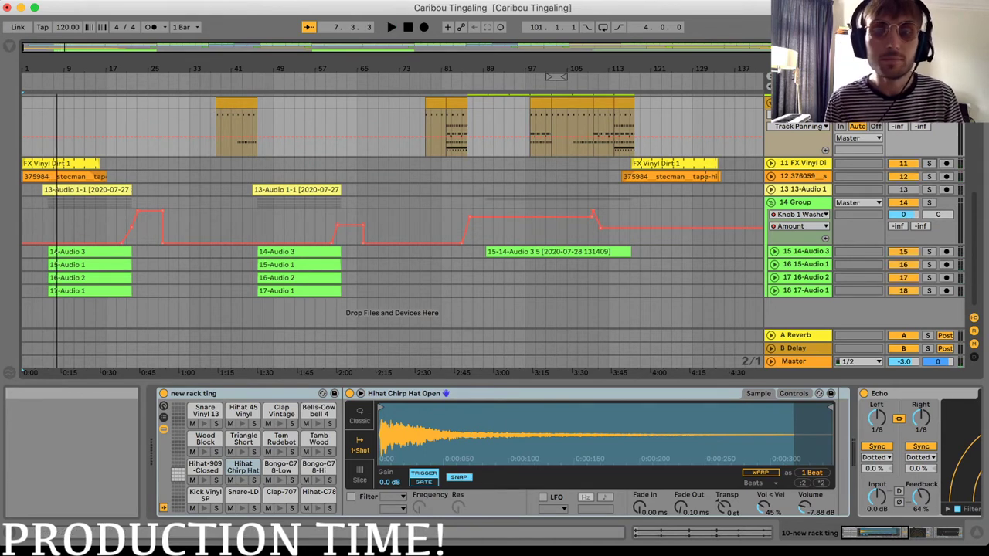
scroll(387, 232, "up", 4)
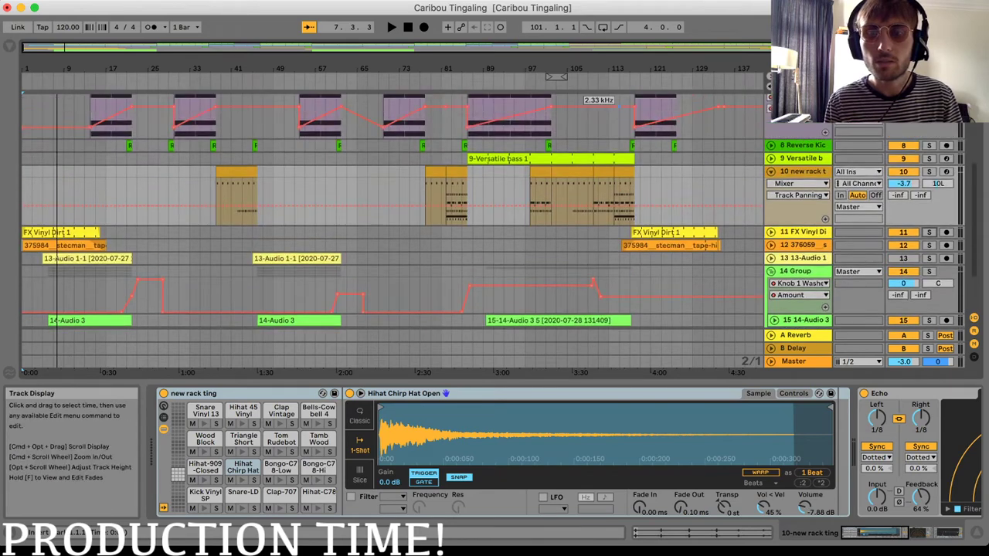
scroll(386, 231, "up", 4)
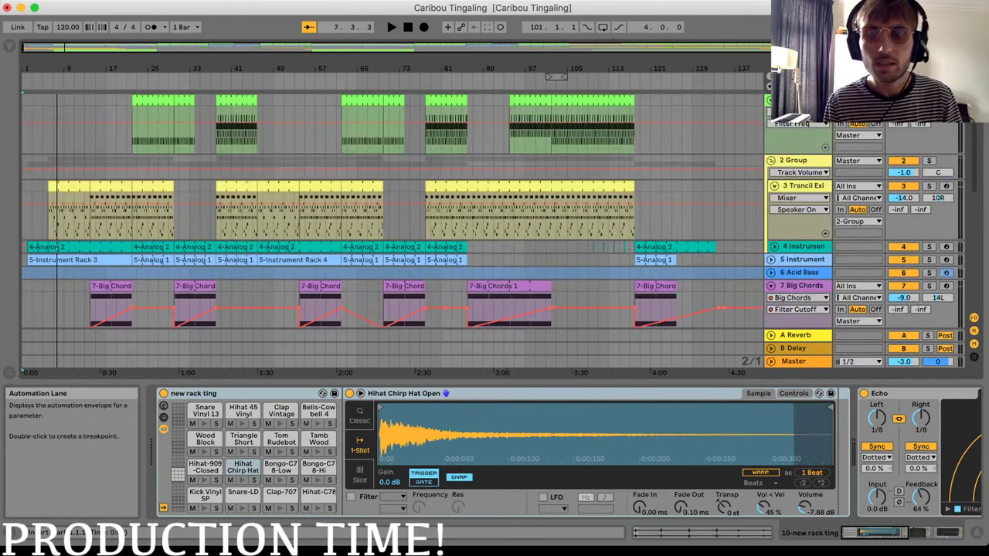
scroll(386, 232, "down", 5)
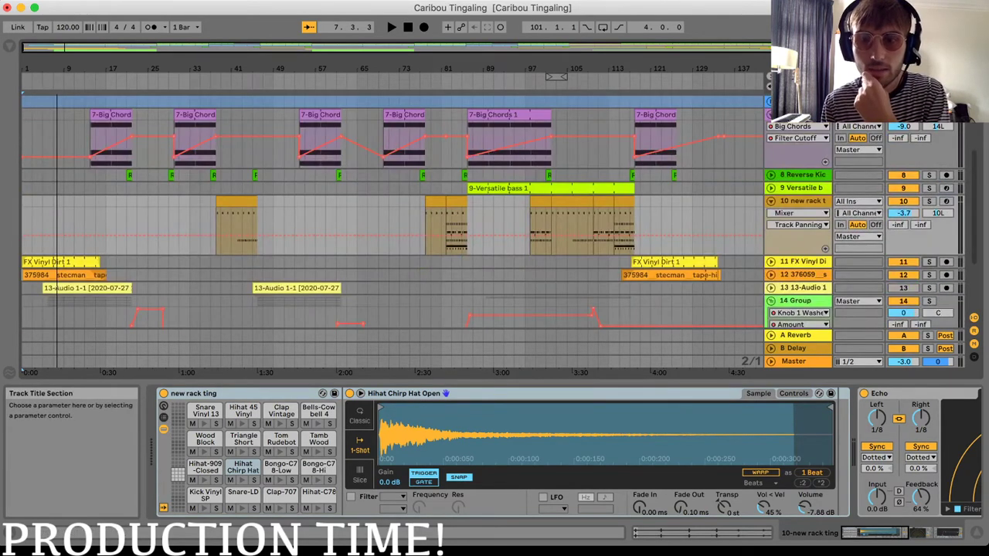
left_click(771, 188)
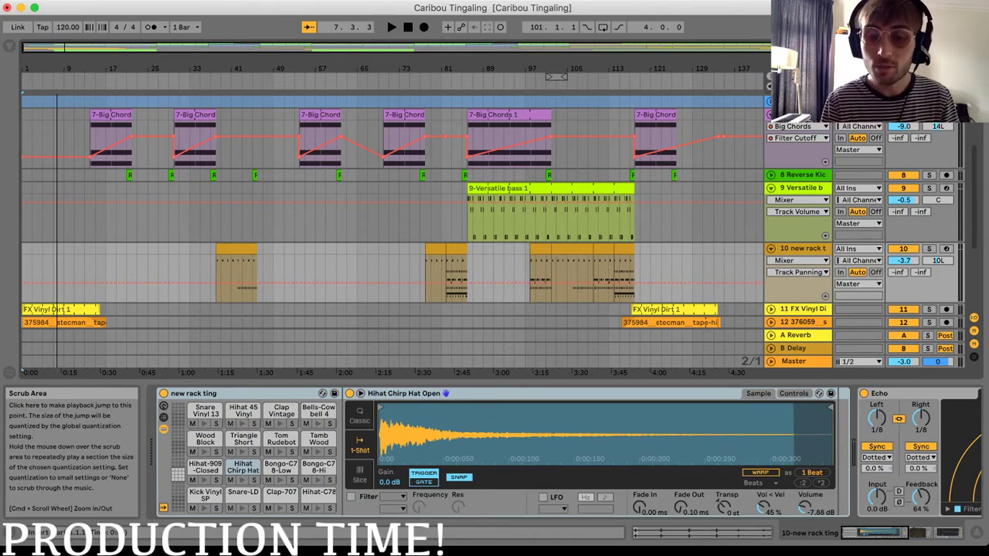
Show the device chain of the 9 Versatile bass track.
key("super+Tab")
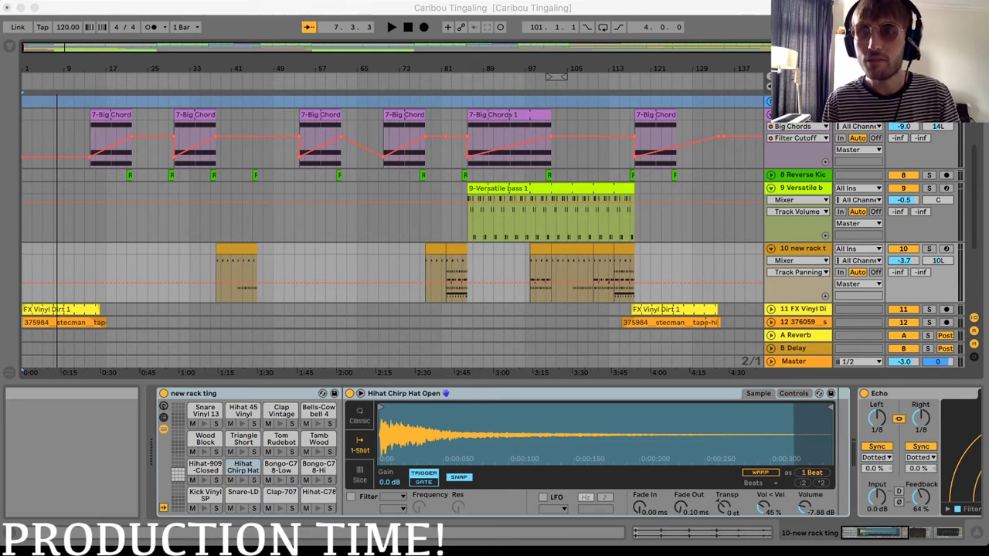
key("super+Tab")
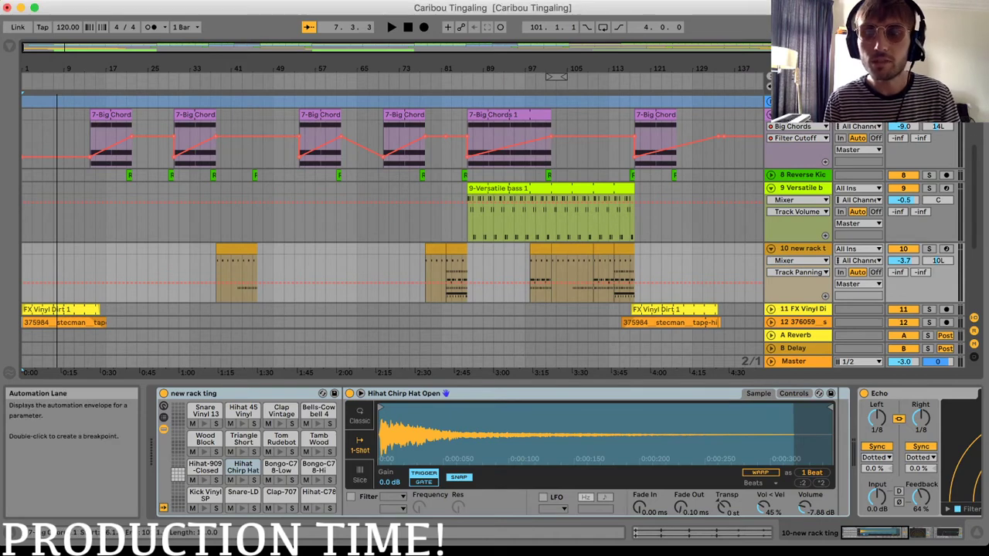
left_click(801, 189)
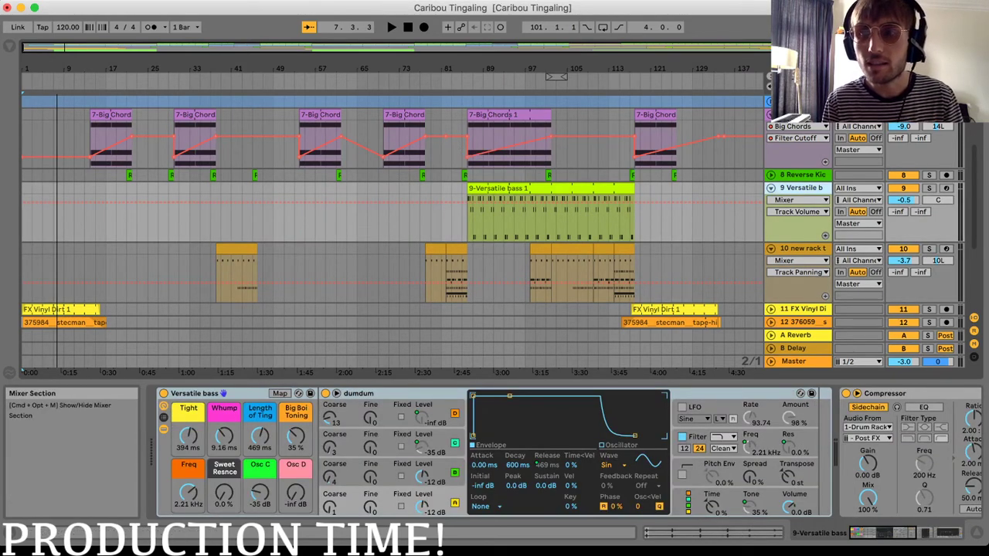
Play the arrangement from about bar 84, solo the 9 Versatile bass track to hear it alone, and unsolo it.
scroll(903, 232, "up", 5)
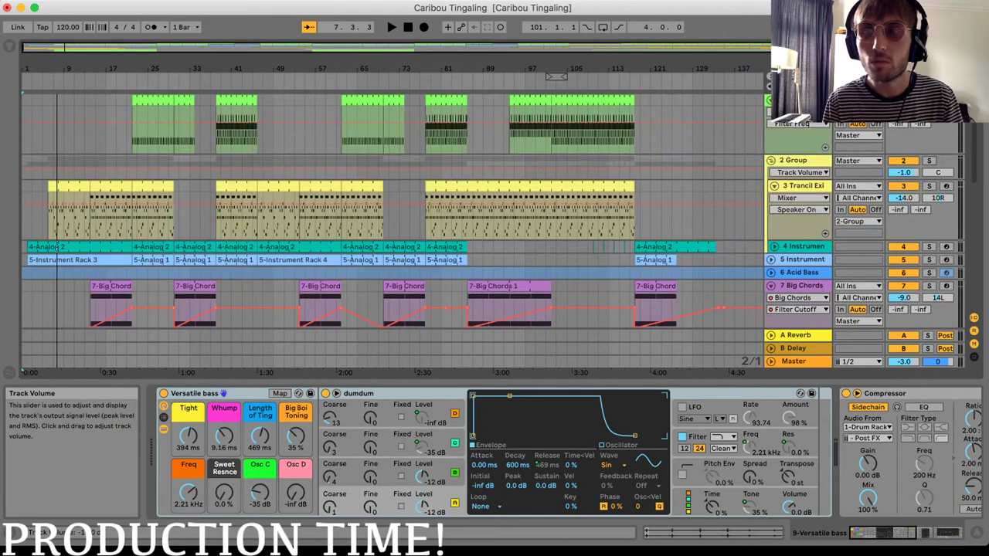
scroll(904, 231, "down", 9)
scroll(903, 232, "up", 5)
scroll(903, 231, "up", 1)
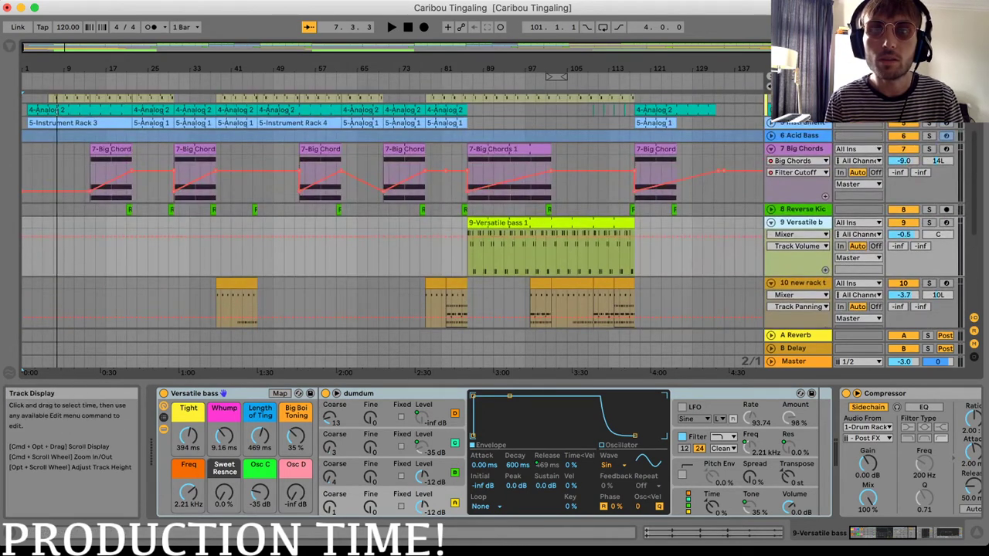
left_click(458, 87)
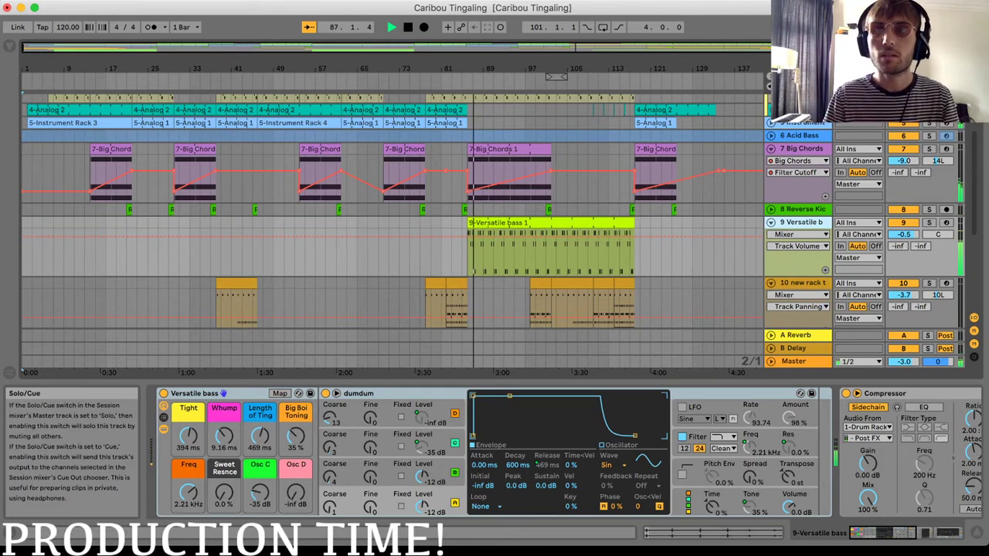
left_click(929, 223)
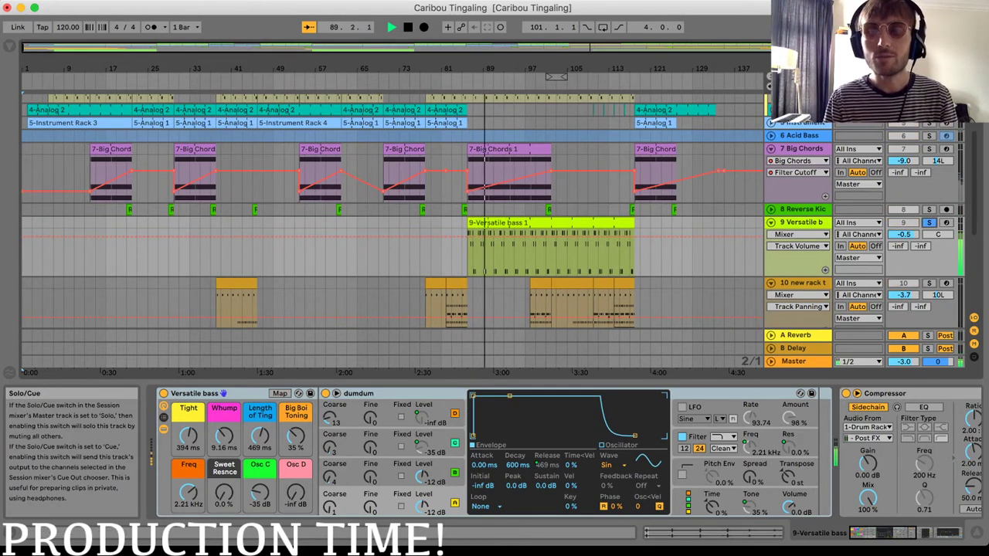
left_click(929, 223)
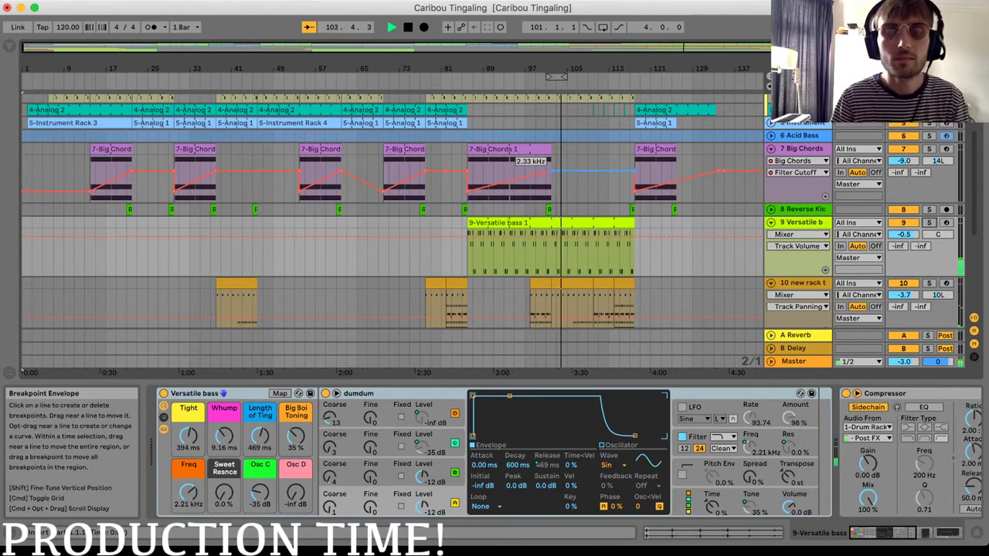
Check the track levels in Session View, return to the arrangement and stop playback.
key("Tab")
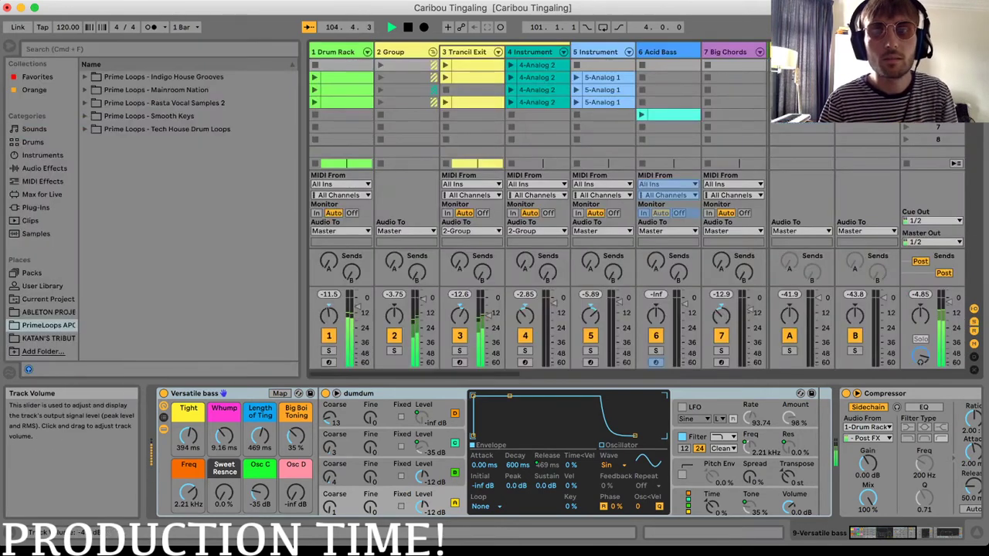
key("Tab")
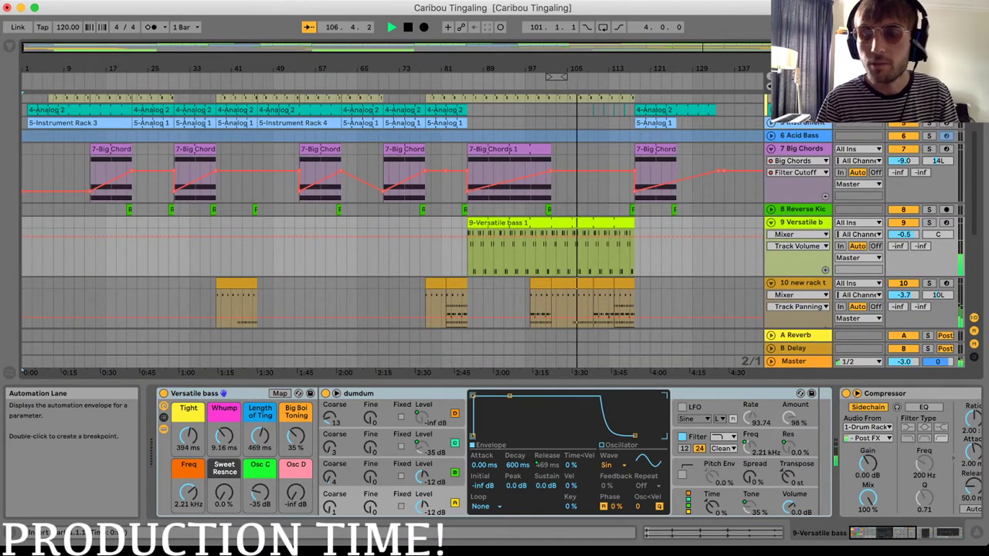
key("space")
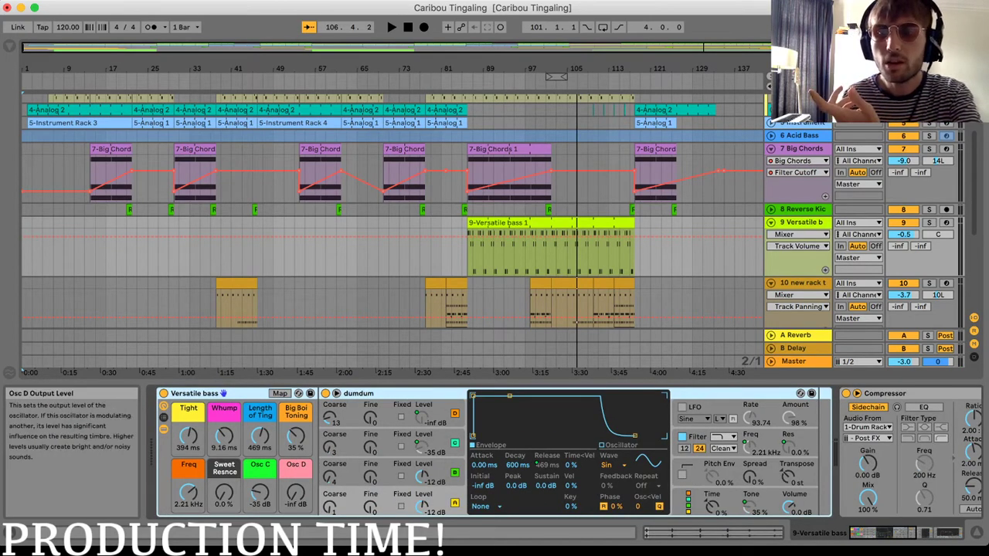
Examine the Versatile bass track's devices: the sidechained Compressor, the dumdum synth and the rack's macro controls.
left_click(881, 394)
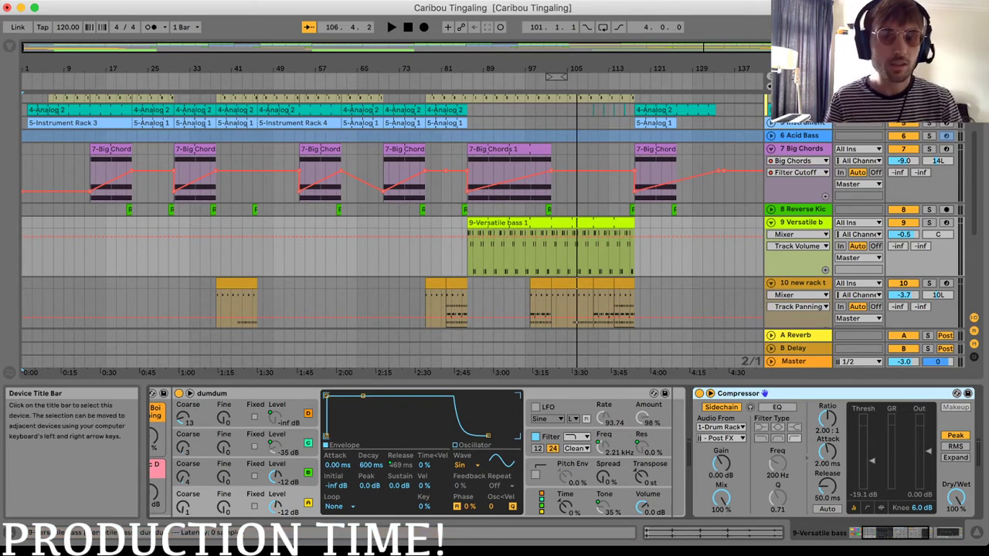
left_click(234, 394)
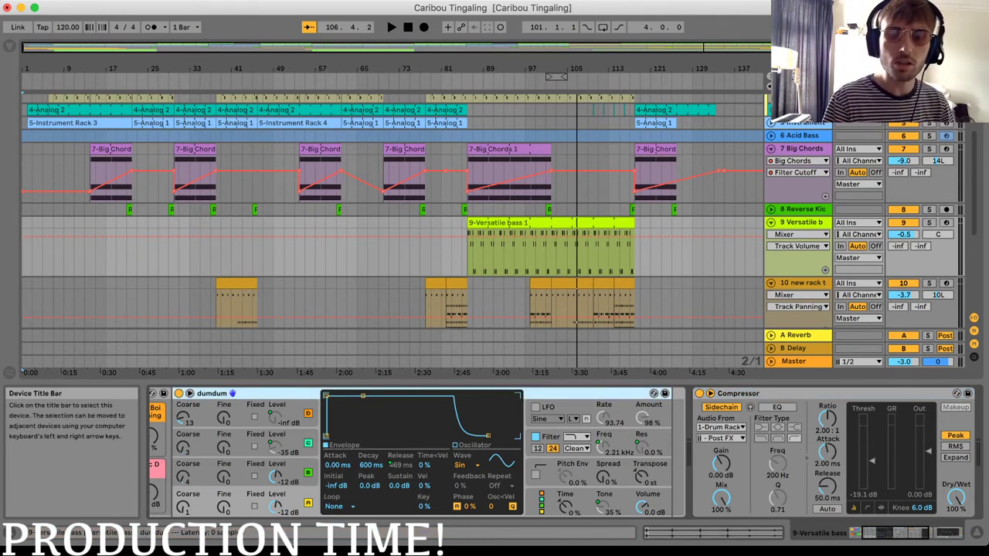
scroll(494, 452, "left", 4)
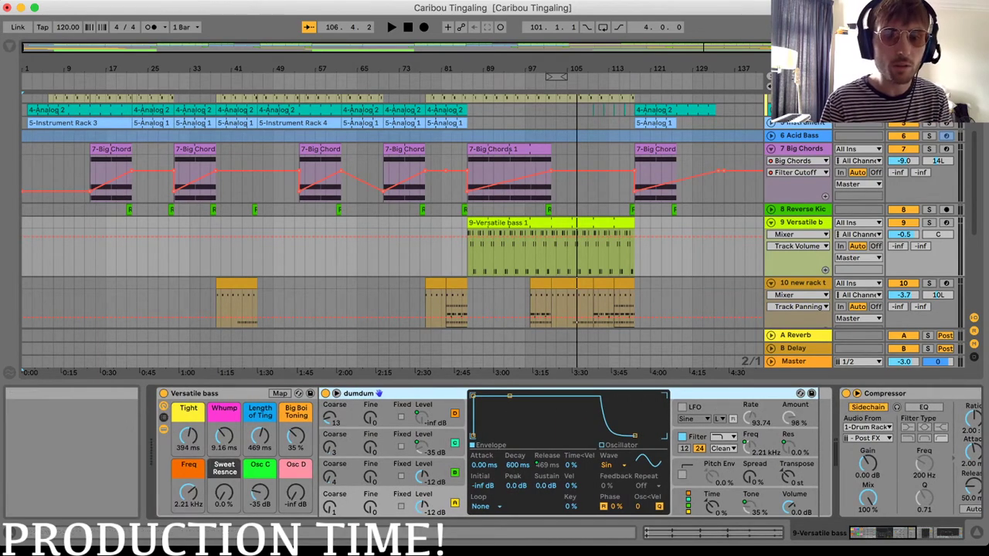
left_click(224, 394)
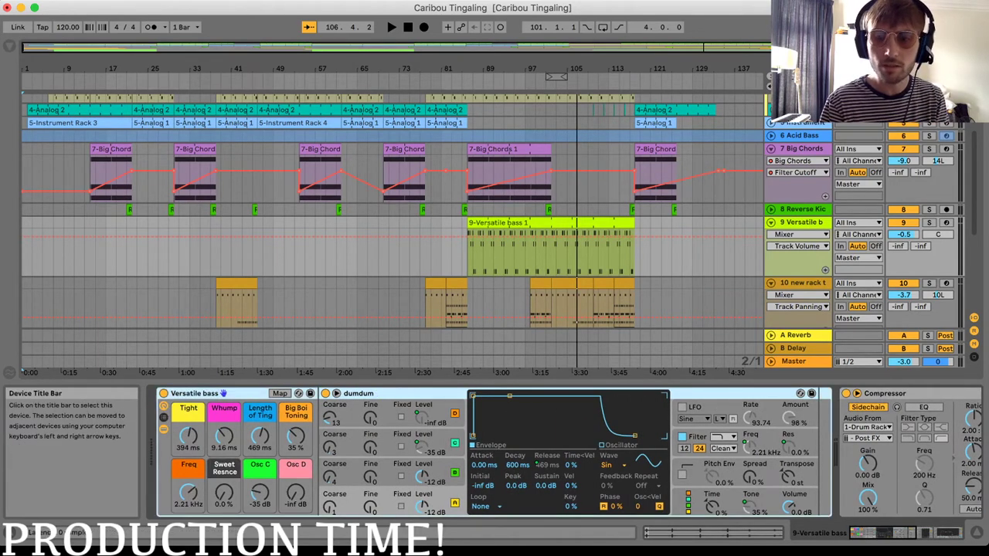
scroll(223, 394, "right", 4)
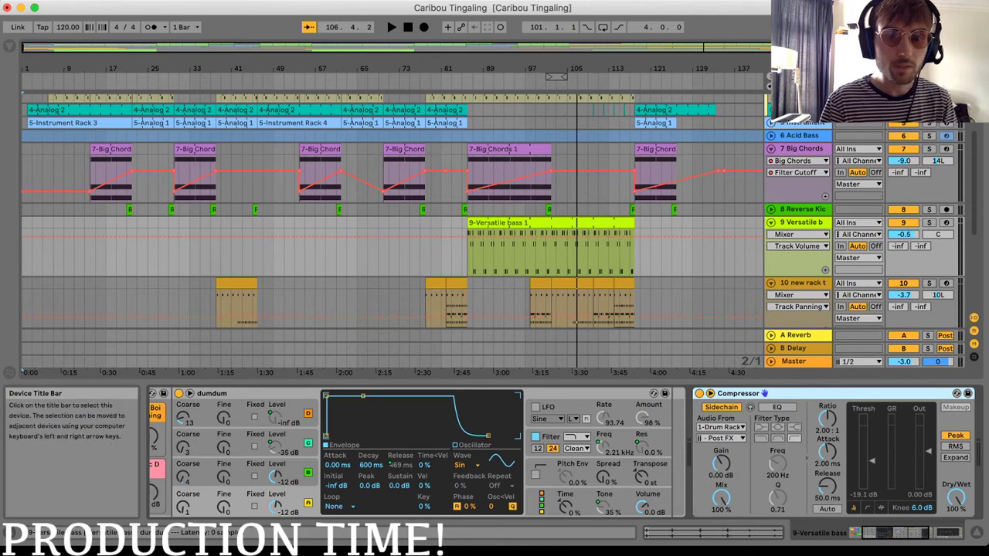
left_click(224, 394)
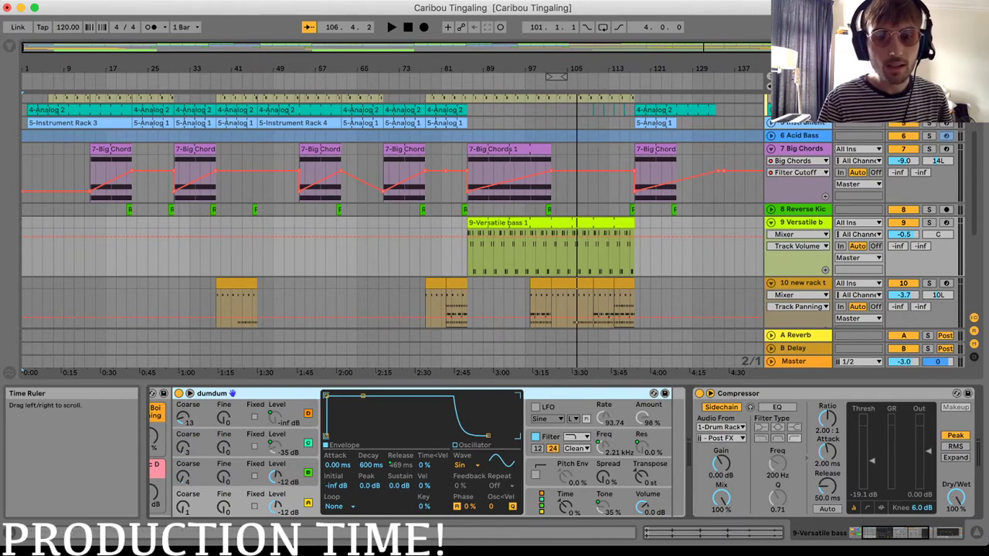
scroll(309, 456, "left", 5)
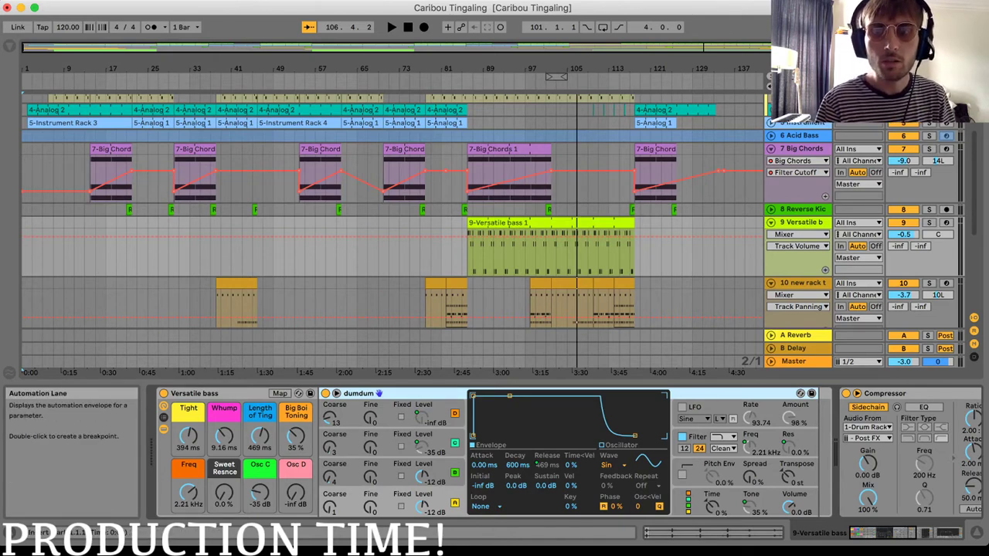
Fold the 7 Big Chords track and unfold the 8 Reverse Kick track.
scroll(387, 216, "up", 5)
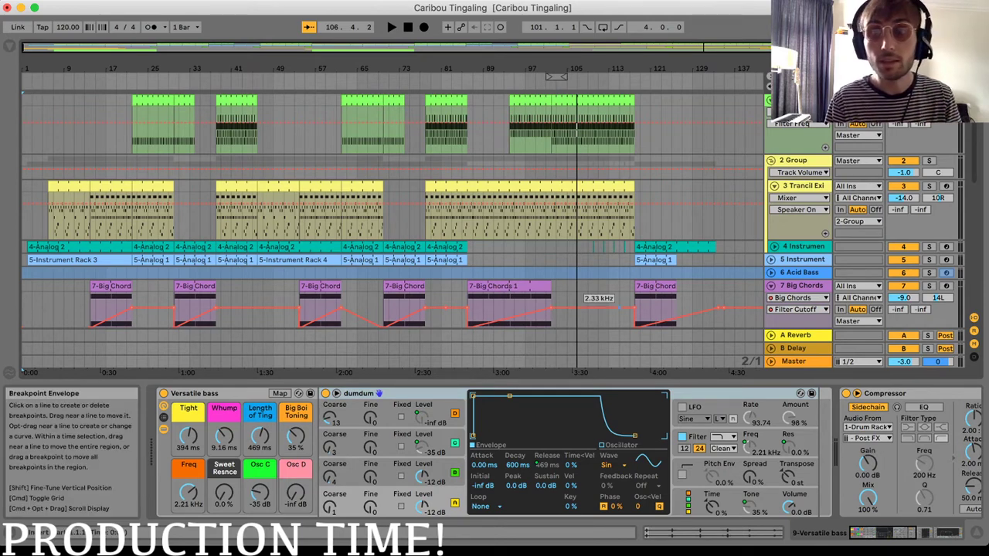
scroll(494, 208, "down", 3)
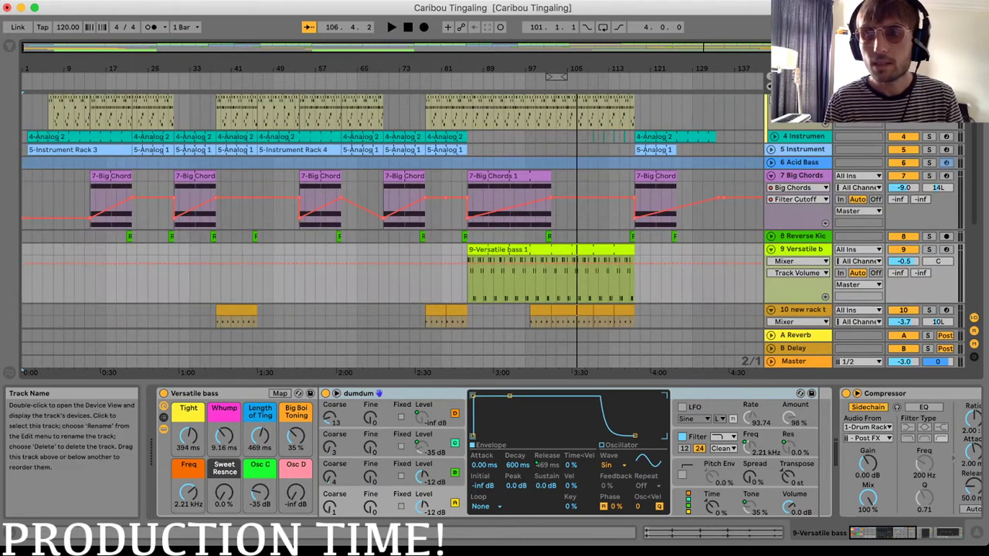
left_click(771, 169)
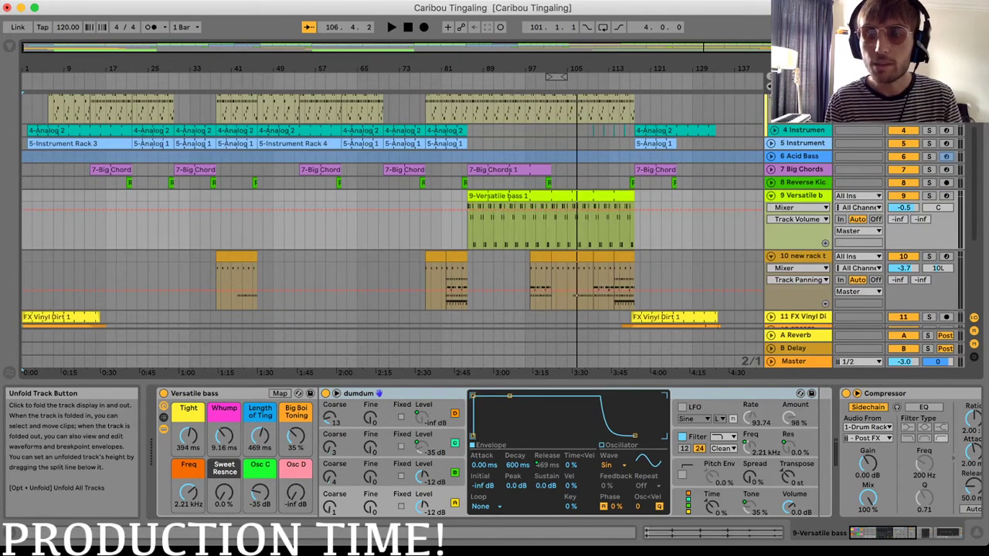
scroll(387, 217, "down", 5)
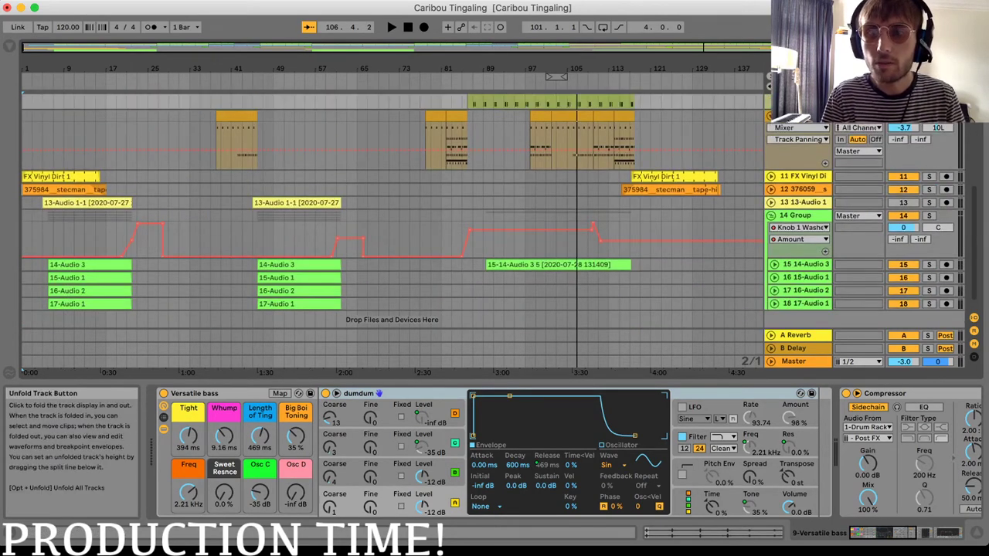
scroll(495, 216, "up", 5)
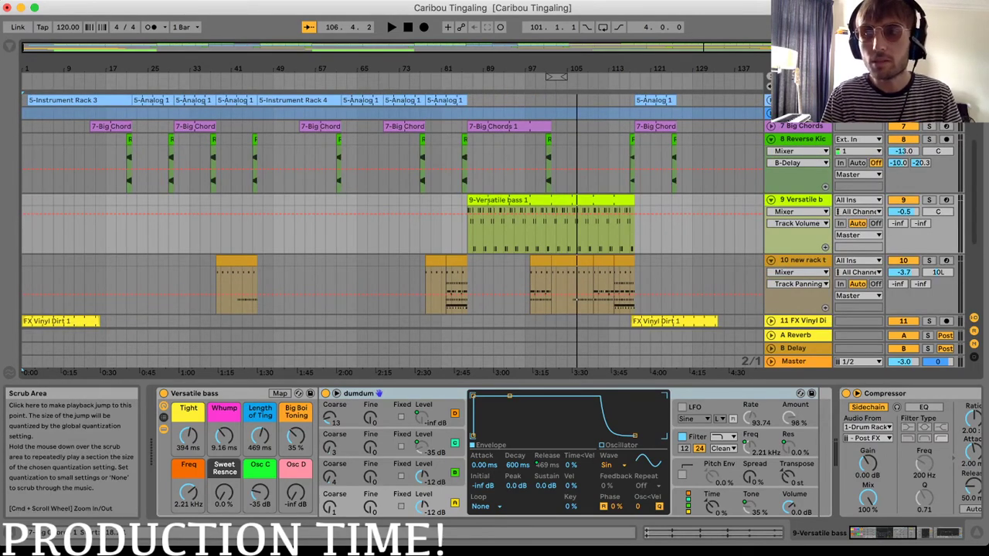
Solo the 8 Reverse Kick track, play its clip from about bar 101, stop playback and unsolo it.
left_click(928, 139)
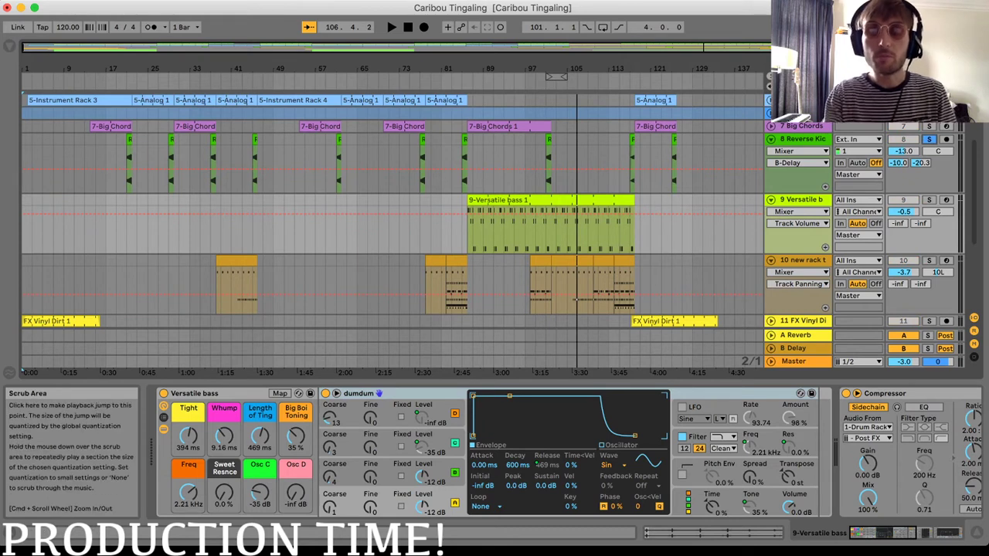
left_click(547, 77)
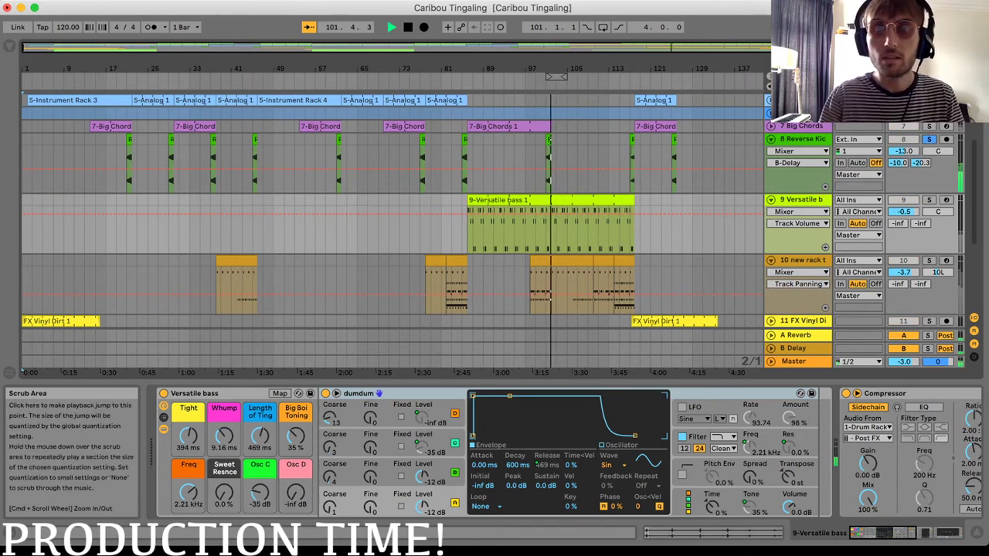
key("space")
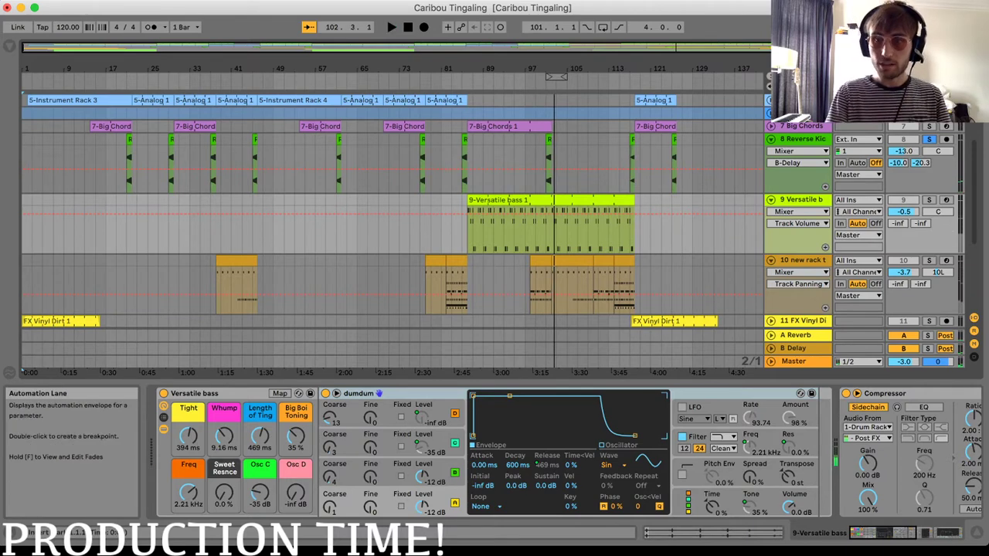
left_click(930, 139)
Show the device chain of the 14 Group track.
scroll(387, 216, "down", 5)
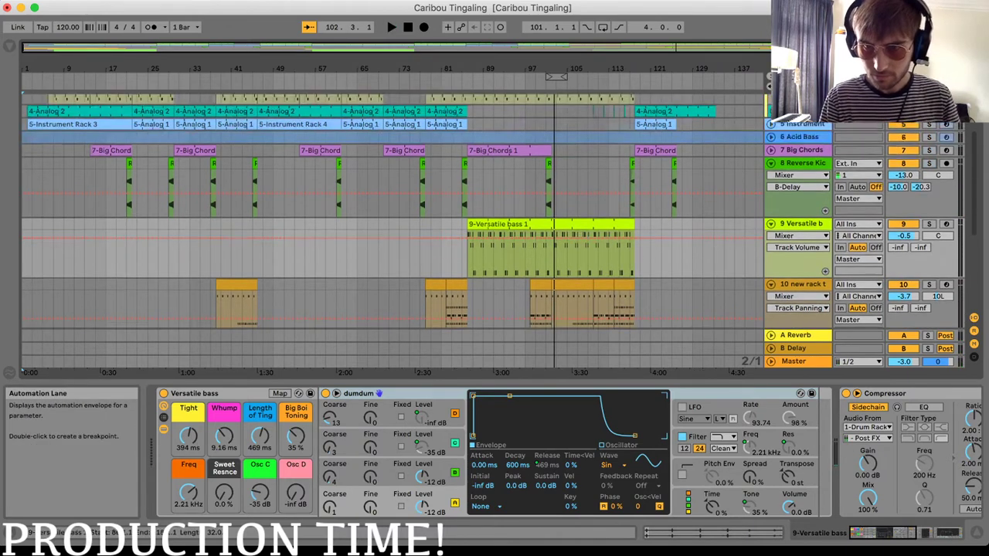
scroll(386, 216, "up", 4)
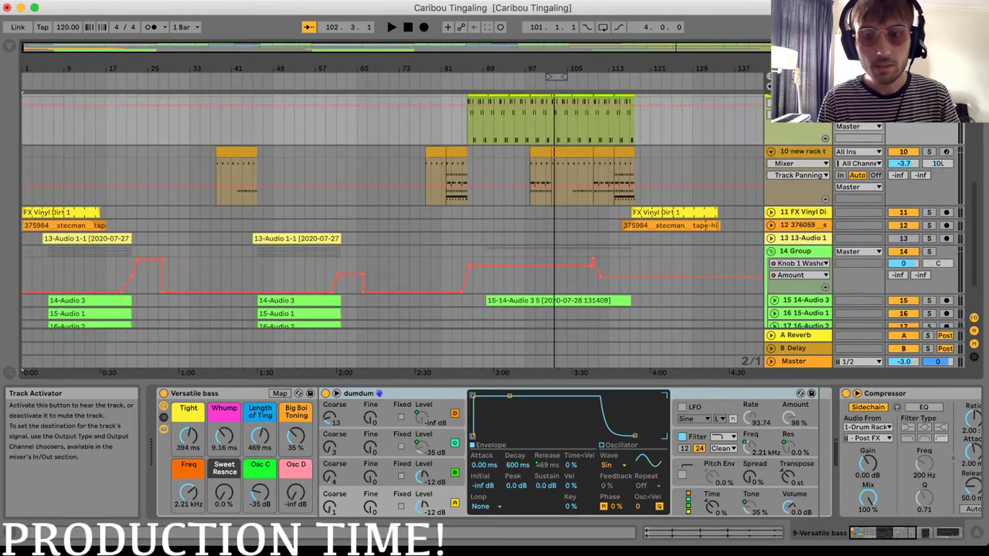
scroll(684, 216, "down", 4)
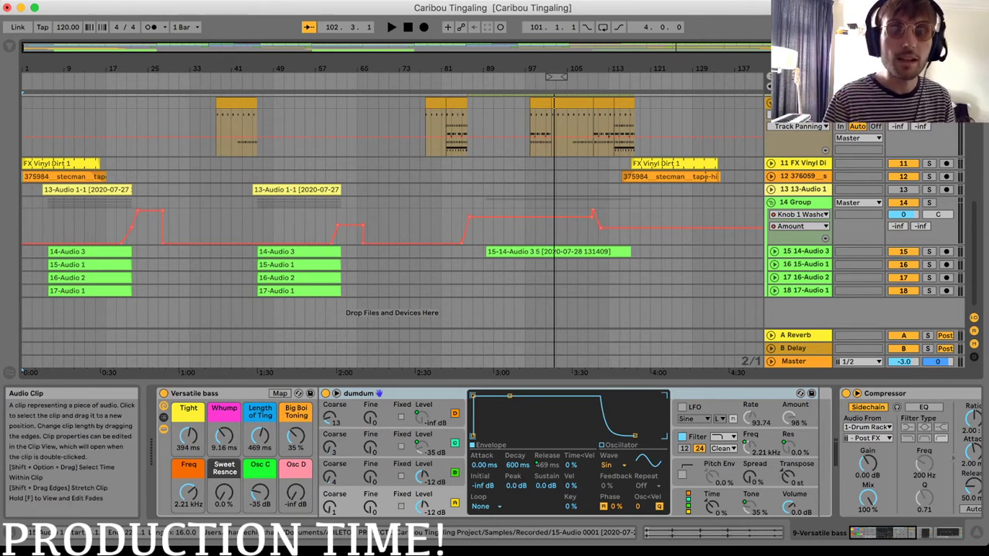
left_click(796, 202)
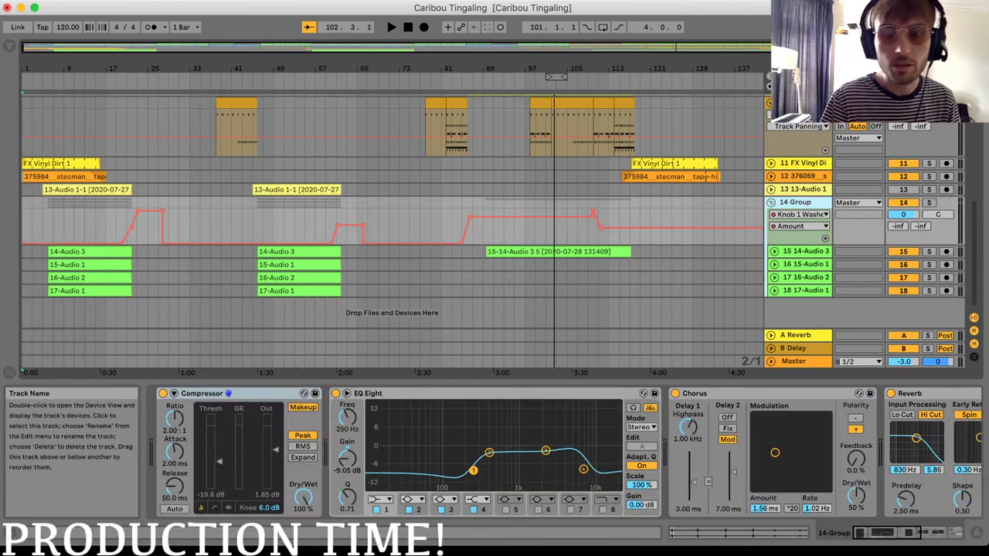
Solo the 14 Group track and play its first set of clips through about bar 11, then stop playback.
left_click(929, 203)
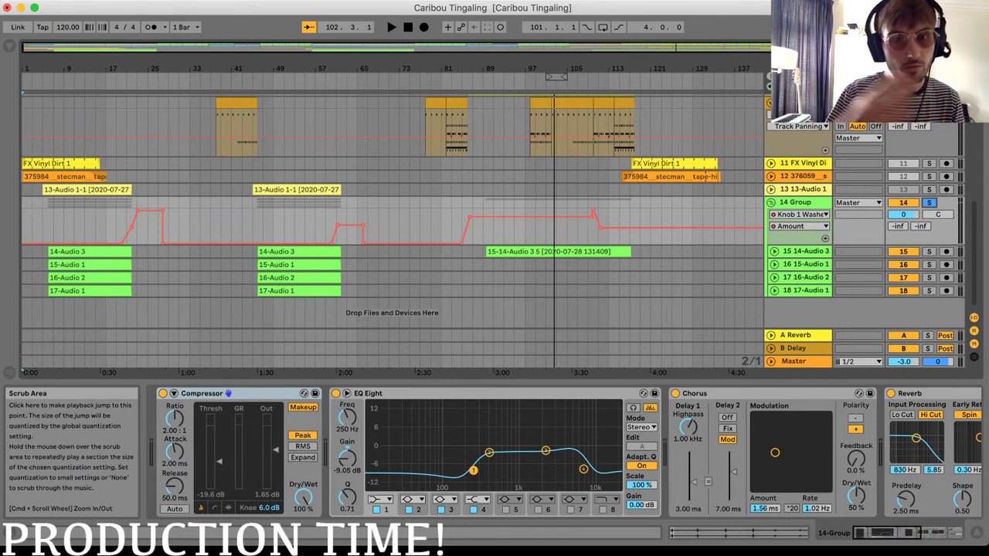
key("space")
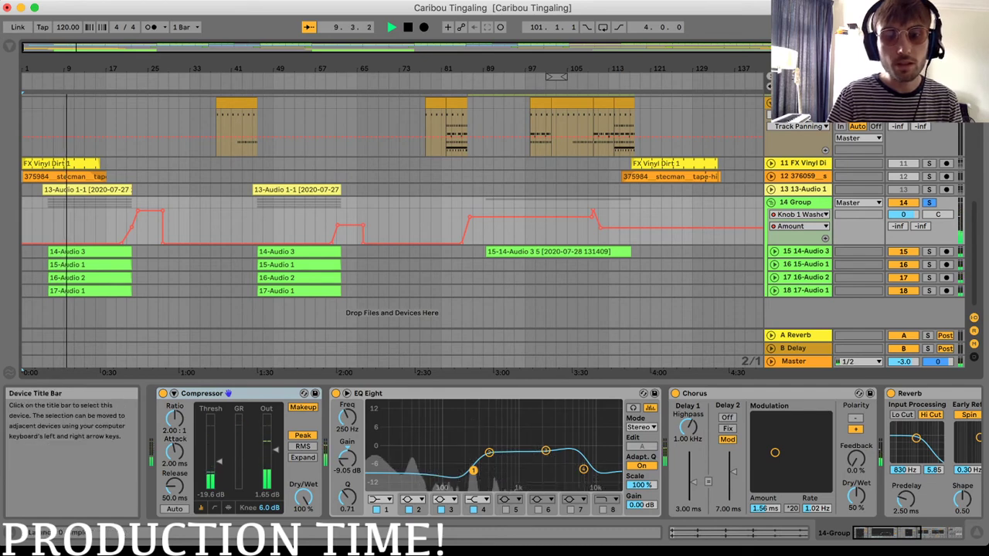
scroll(495, 452, "right", 5)
scroll(495, 452, "right", 1)
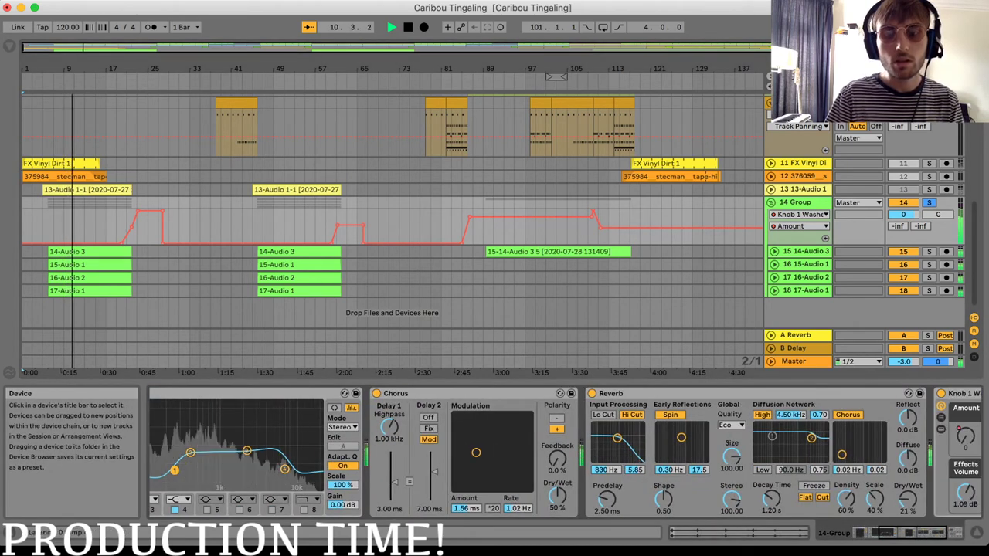
key("space")
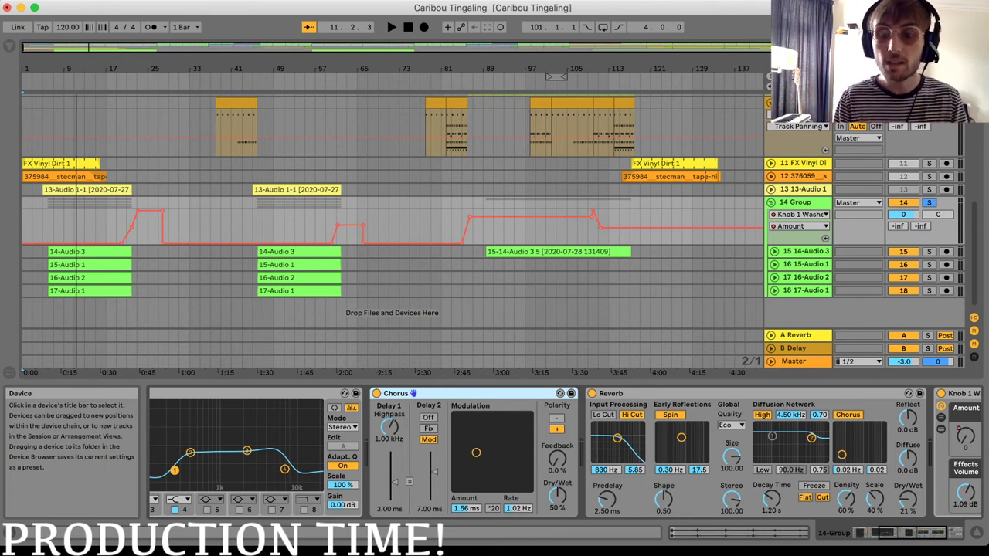
Examine the 14 Group's remaining effects: the Chorus, the Reverb and the Knob 1 Washed Out rack's macro controls.
scroll(606, 432, "right", 1)
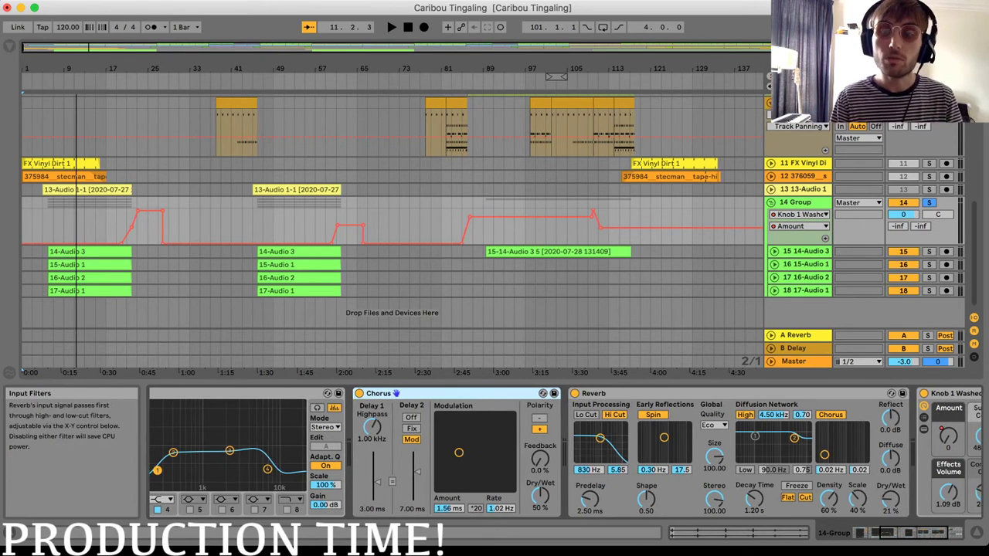
scroll(606, 433, "right", 5)
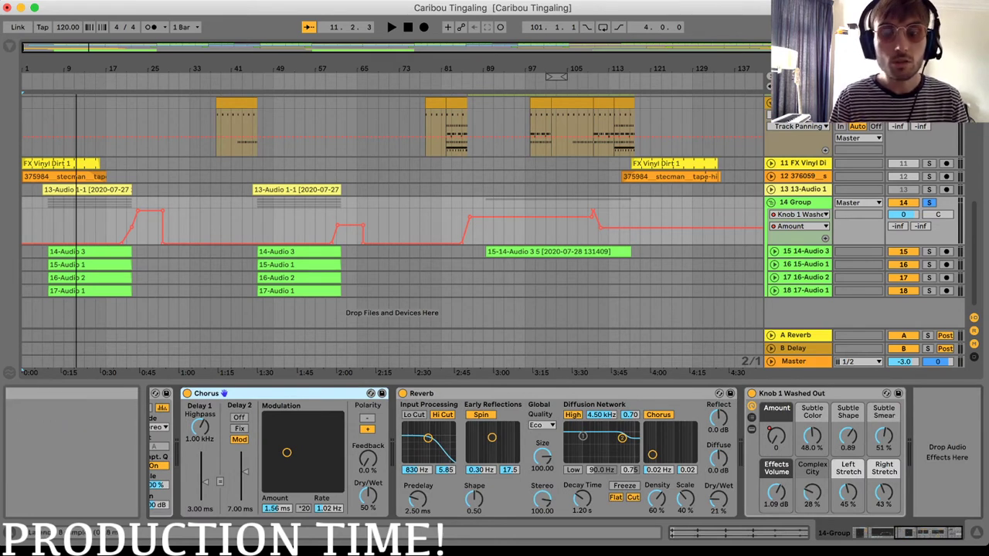
left_click(479, 393)
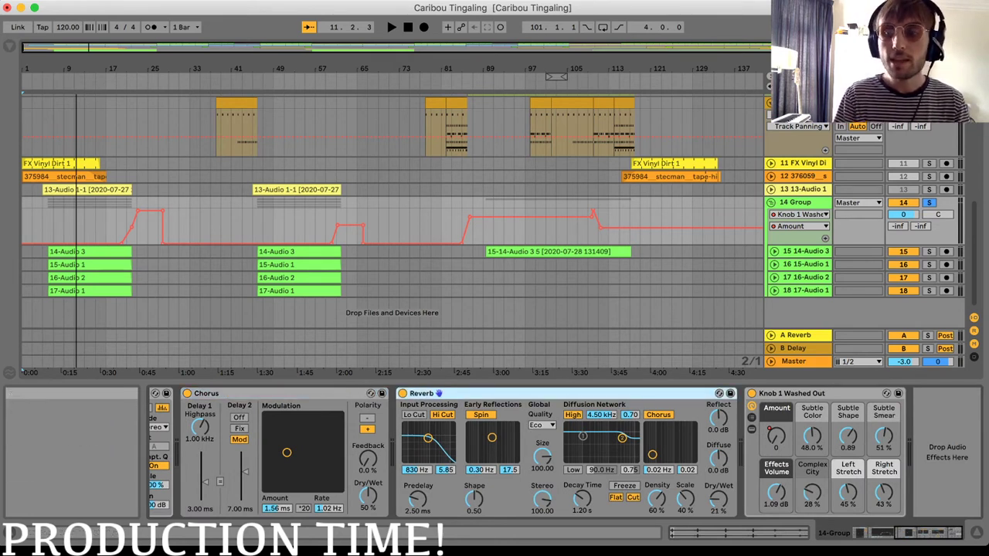
left_click(830, 393)
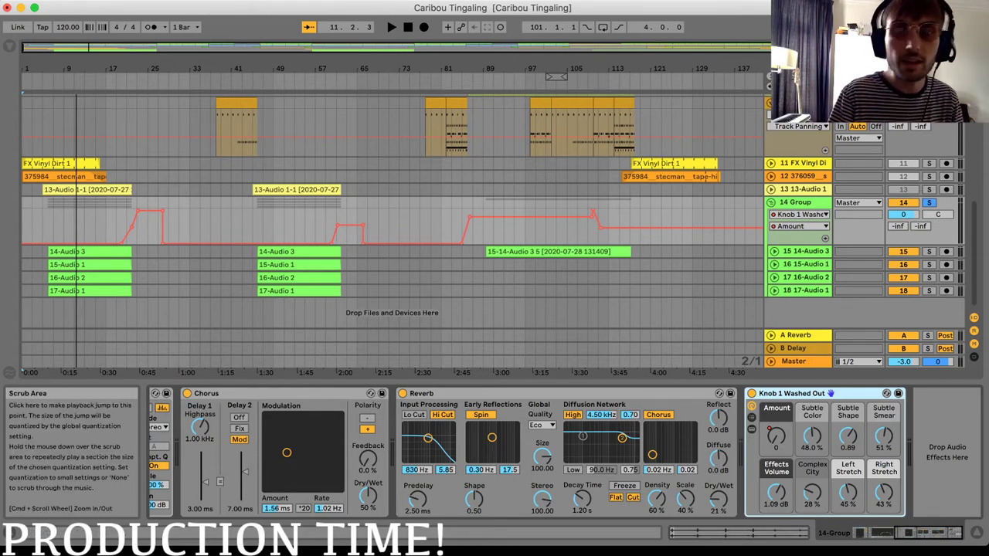
Play the soloed group from about bar 17 through the rise in the Washed Out Amount automation, stopping near bar 22.
left_click(112, 82)
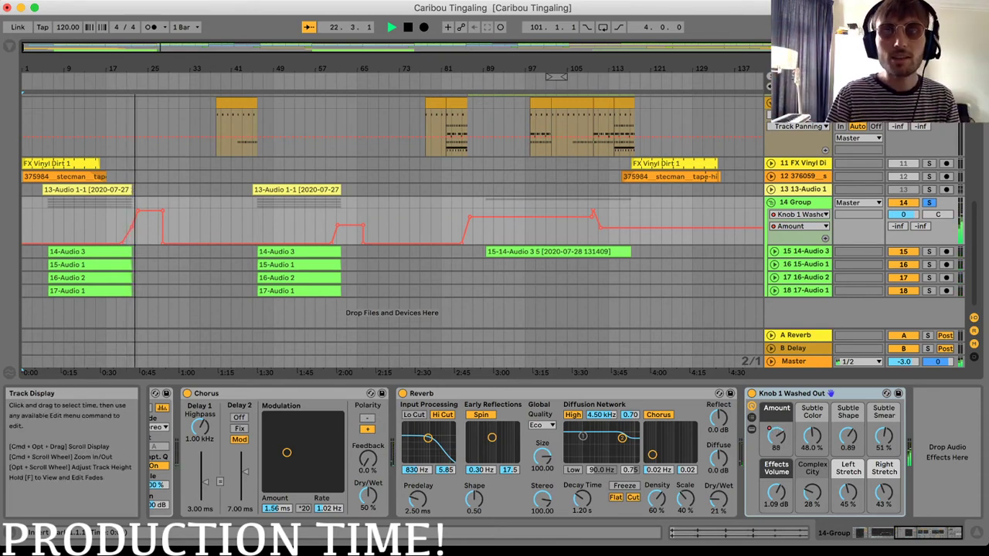
key("space")
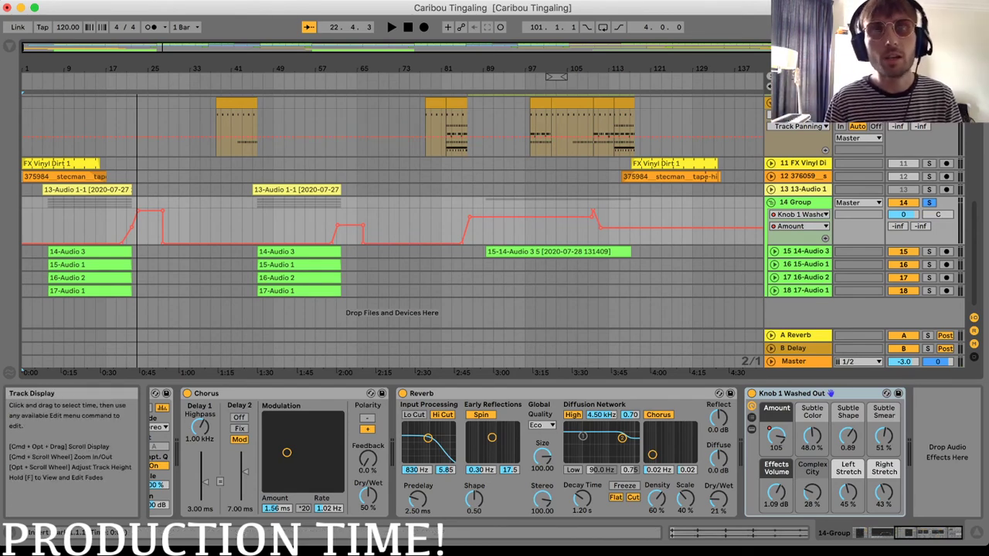
scroll(393, 209, "up", 5)
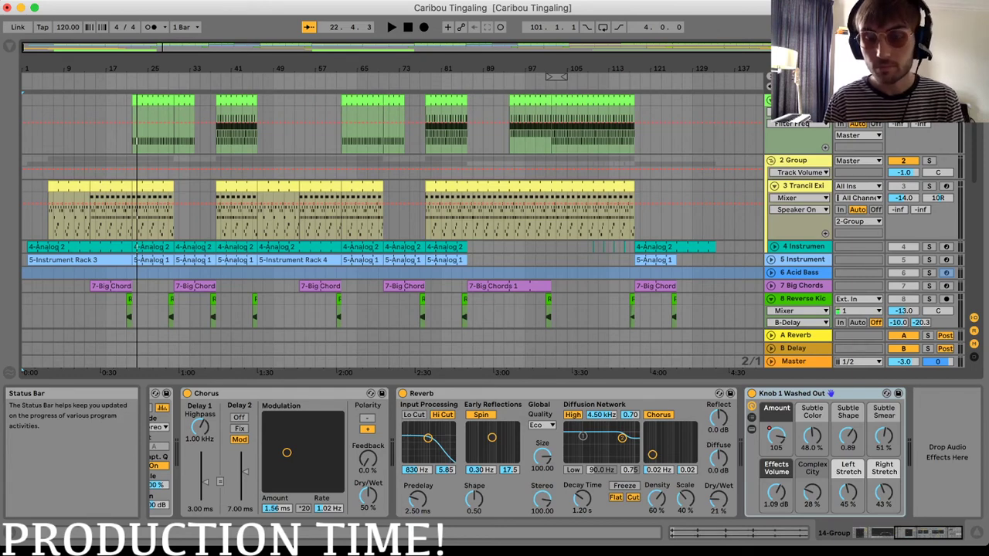
key("super+Tab")
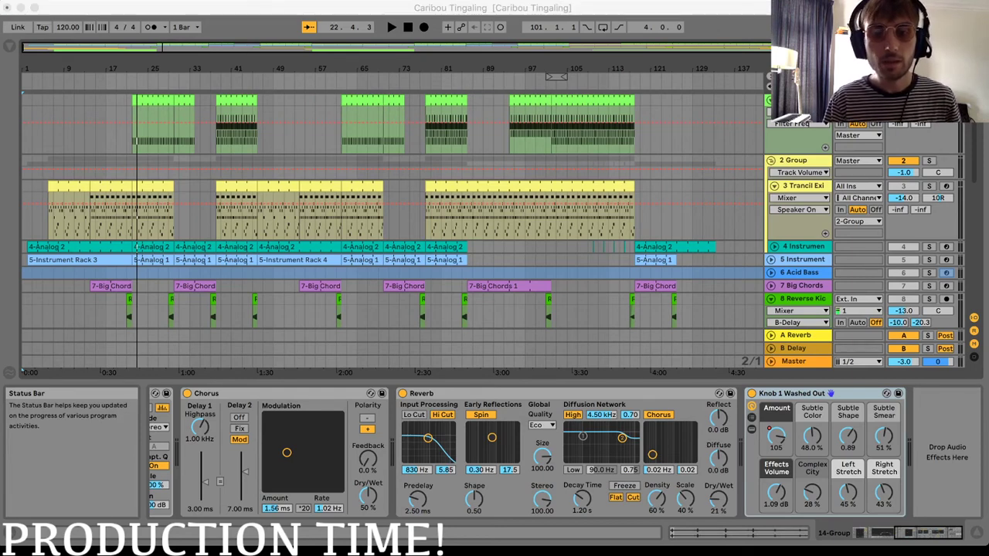